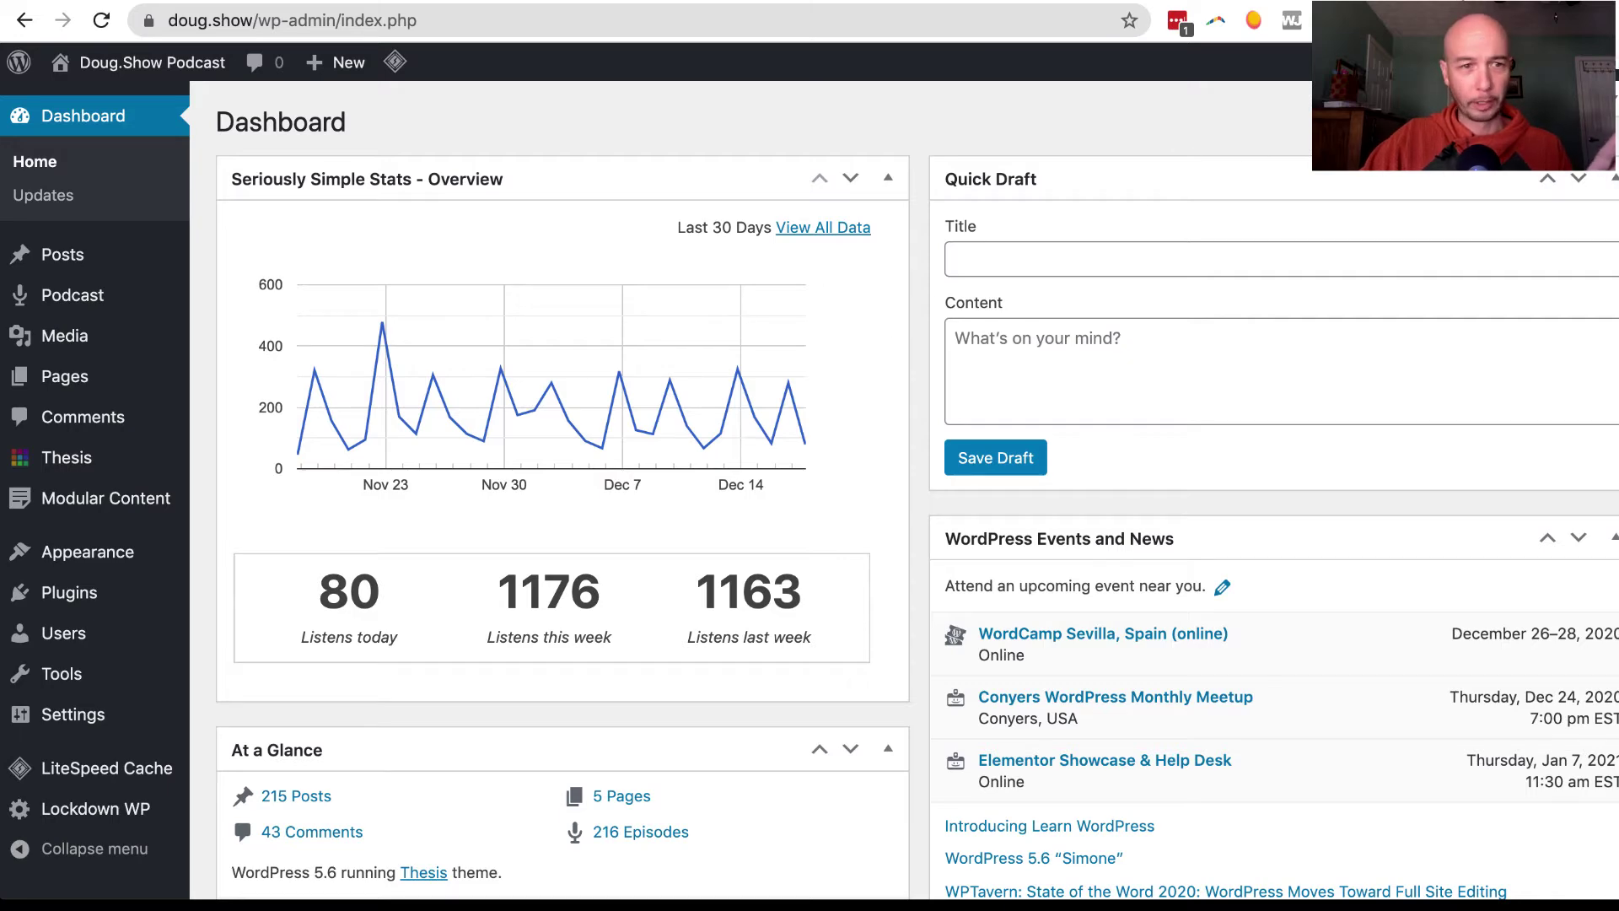
# Switch to the Castos website and look through its homepage's hosting features, hosted podcasts and WordPress plugin section.
pyautogui.click(590, 1)
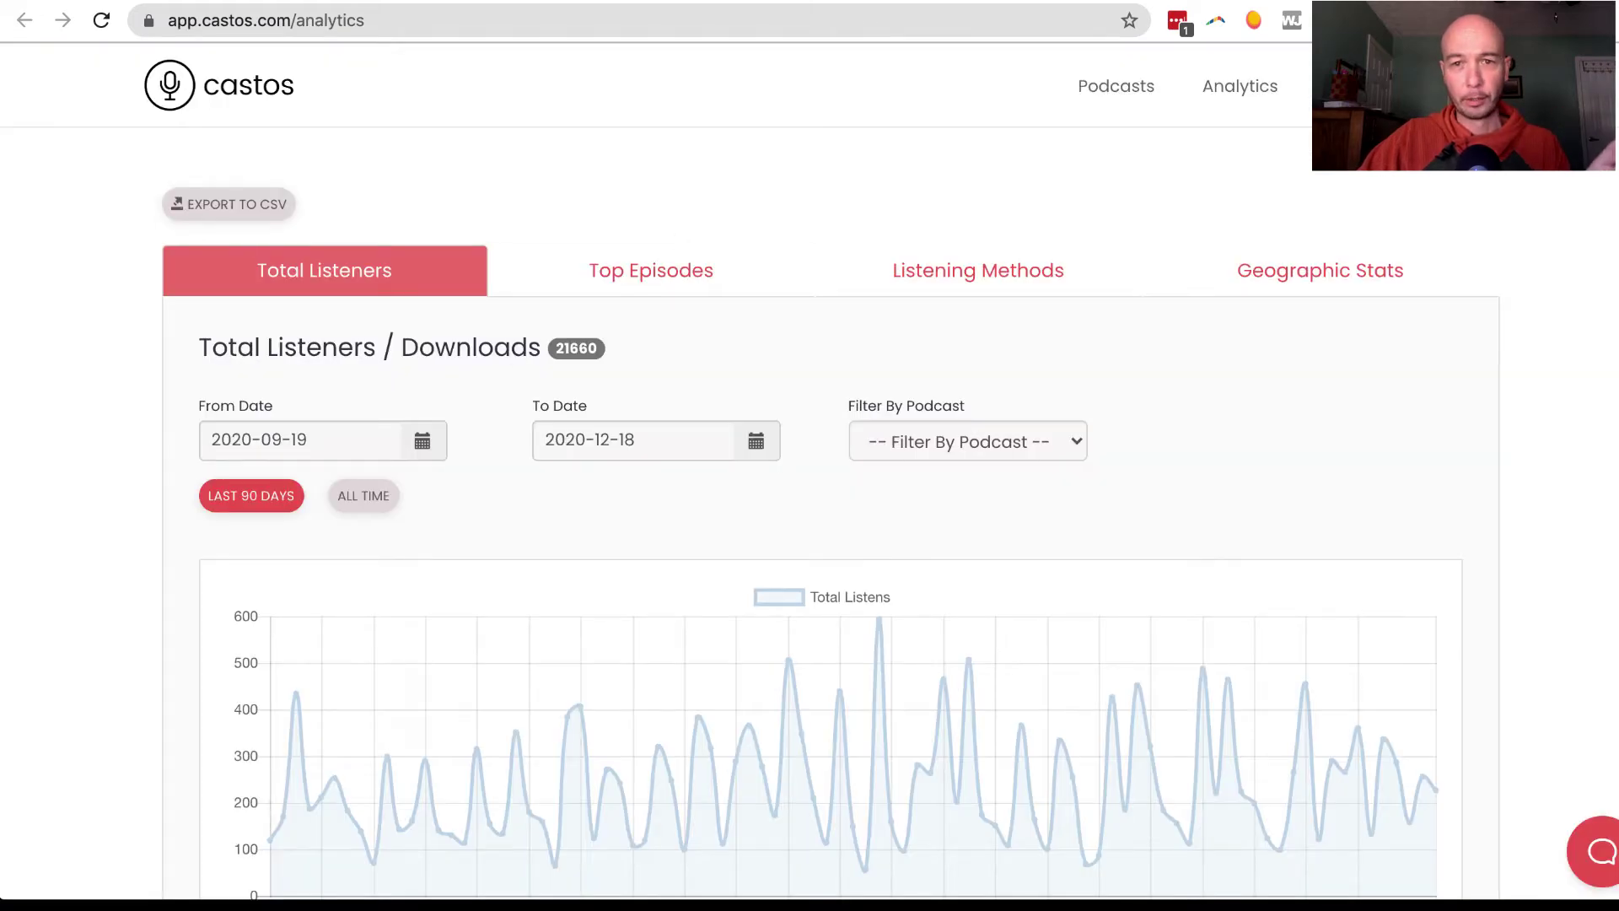
pyautogui.click(843, 1)
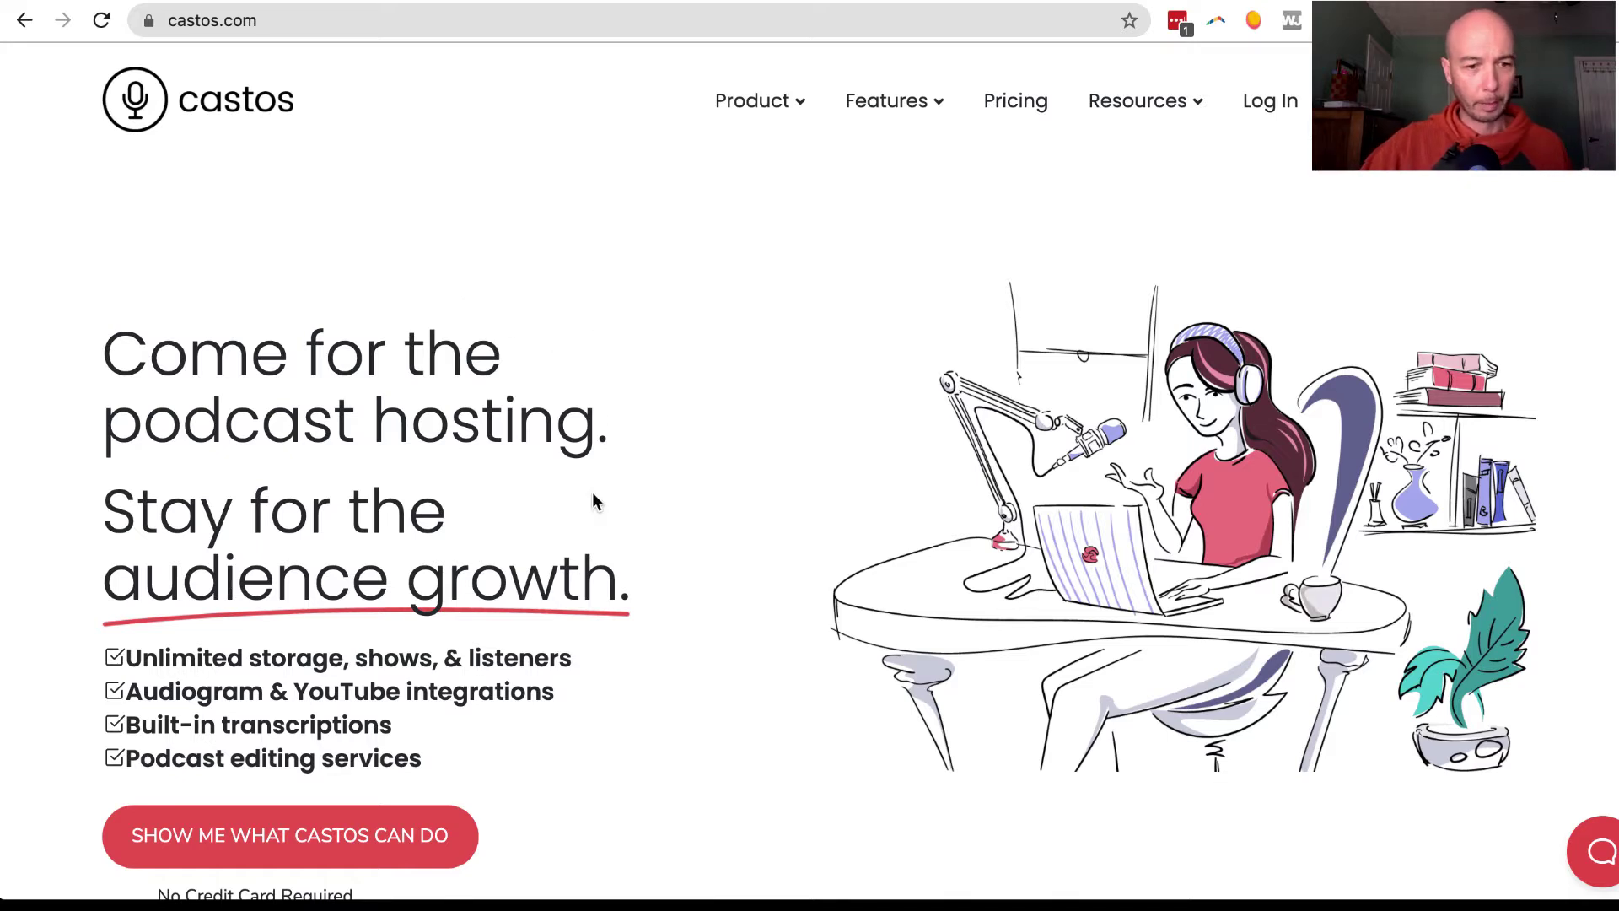
pyautogui.scroll(-1, 686, 505)
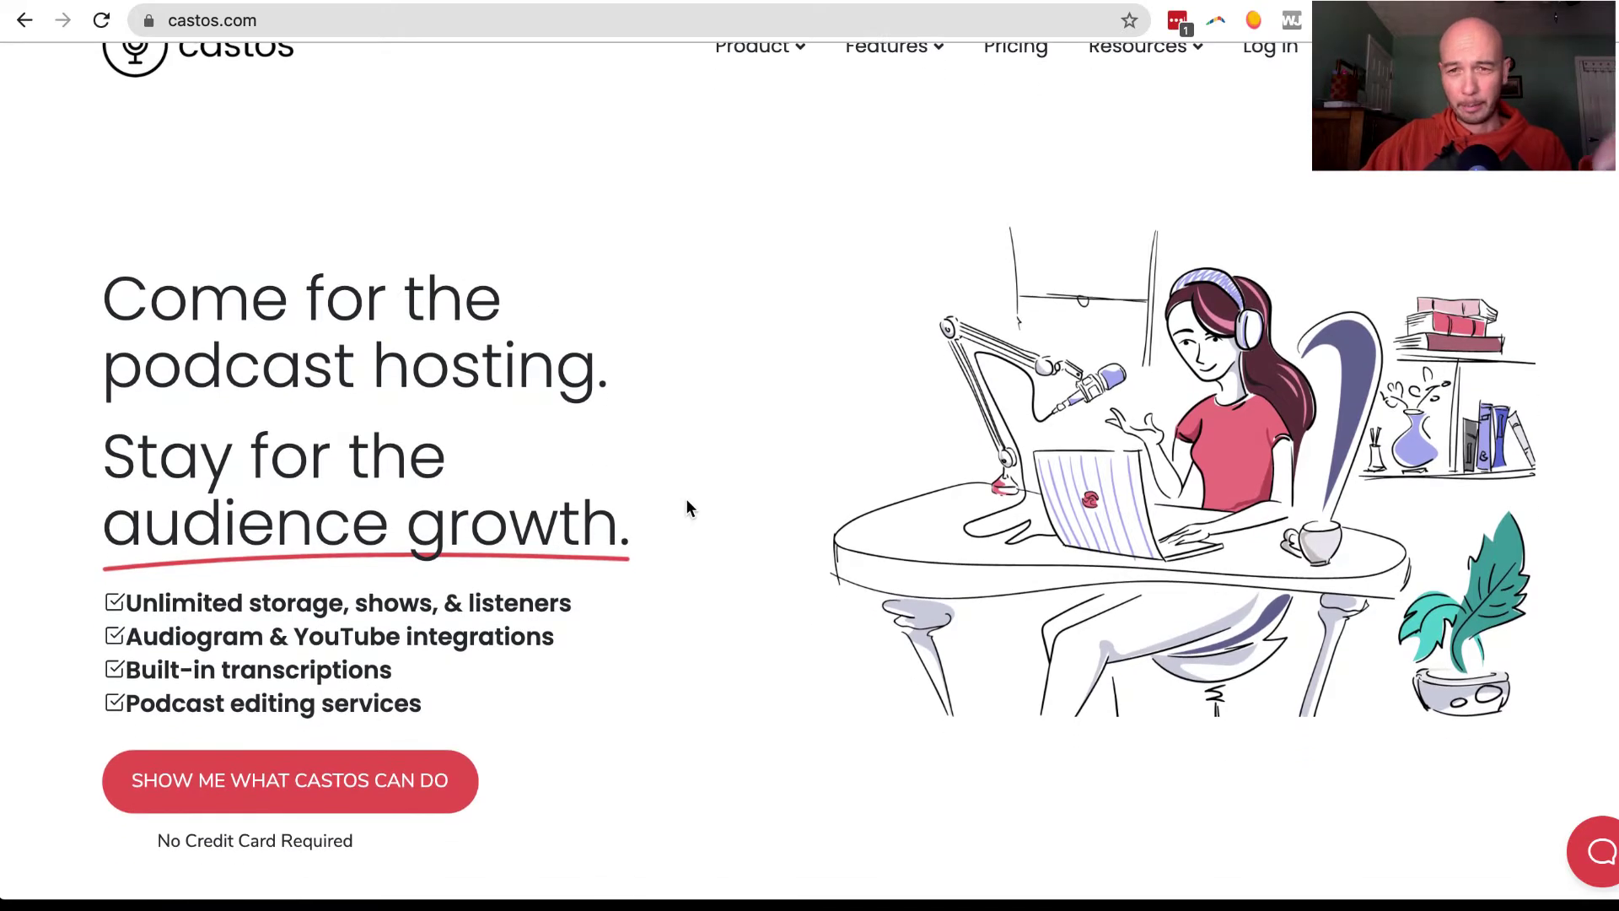
pyautogui.scroll(-1, 699, 518)
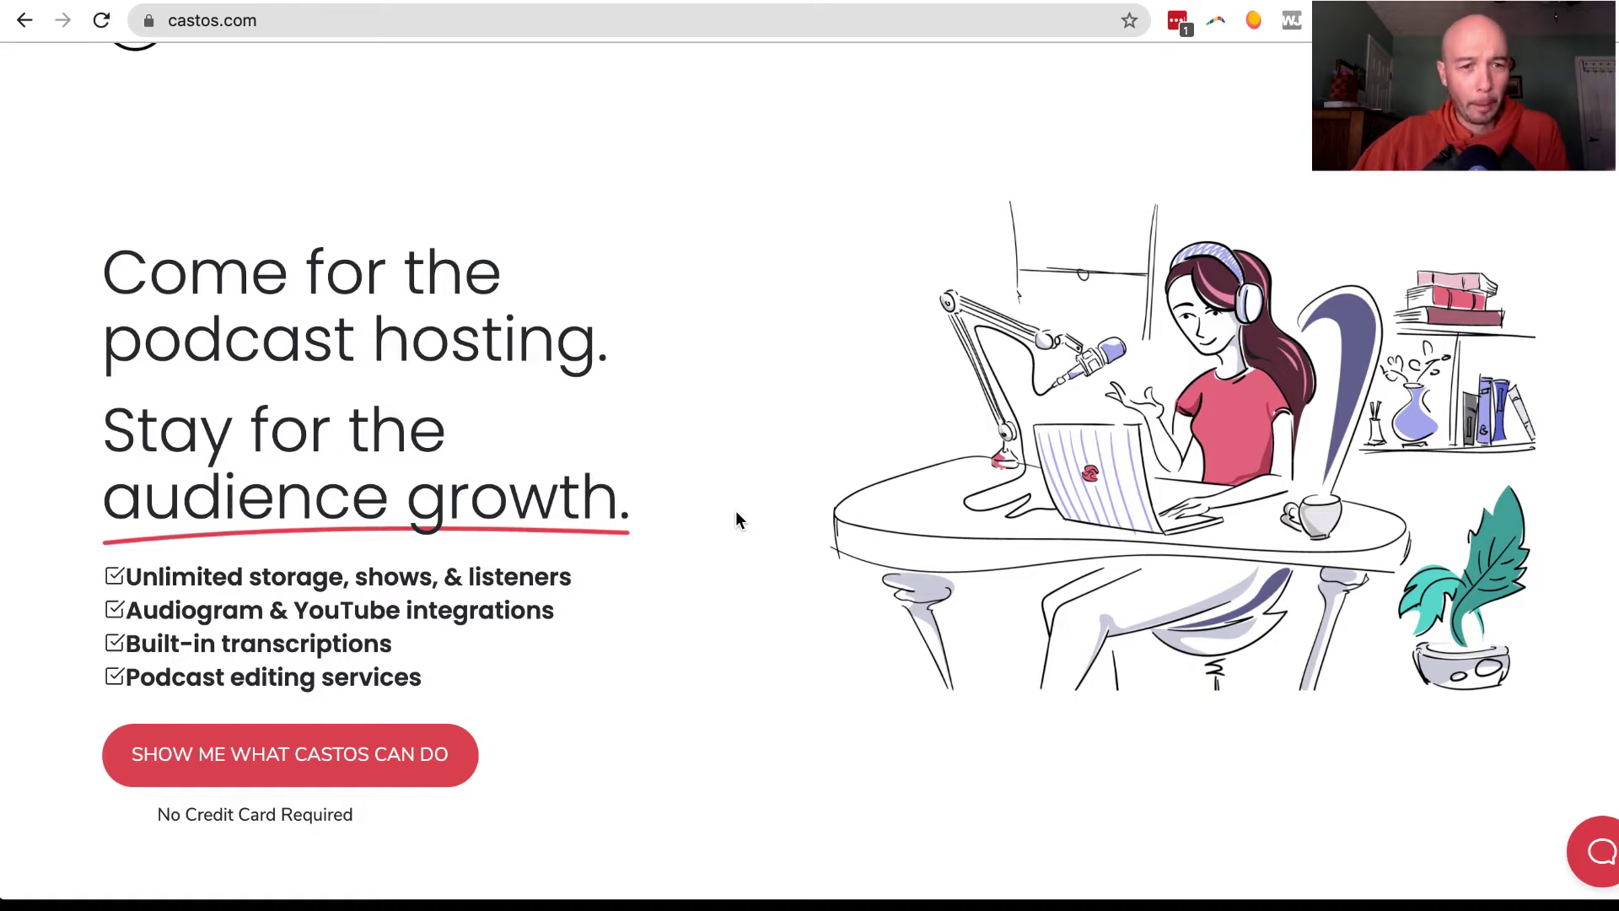
pyautogui.scroll(-2, 736, 512)
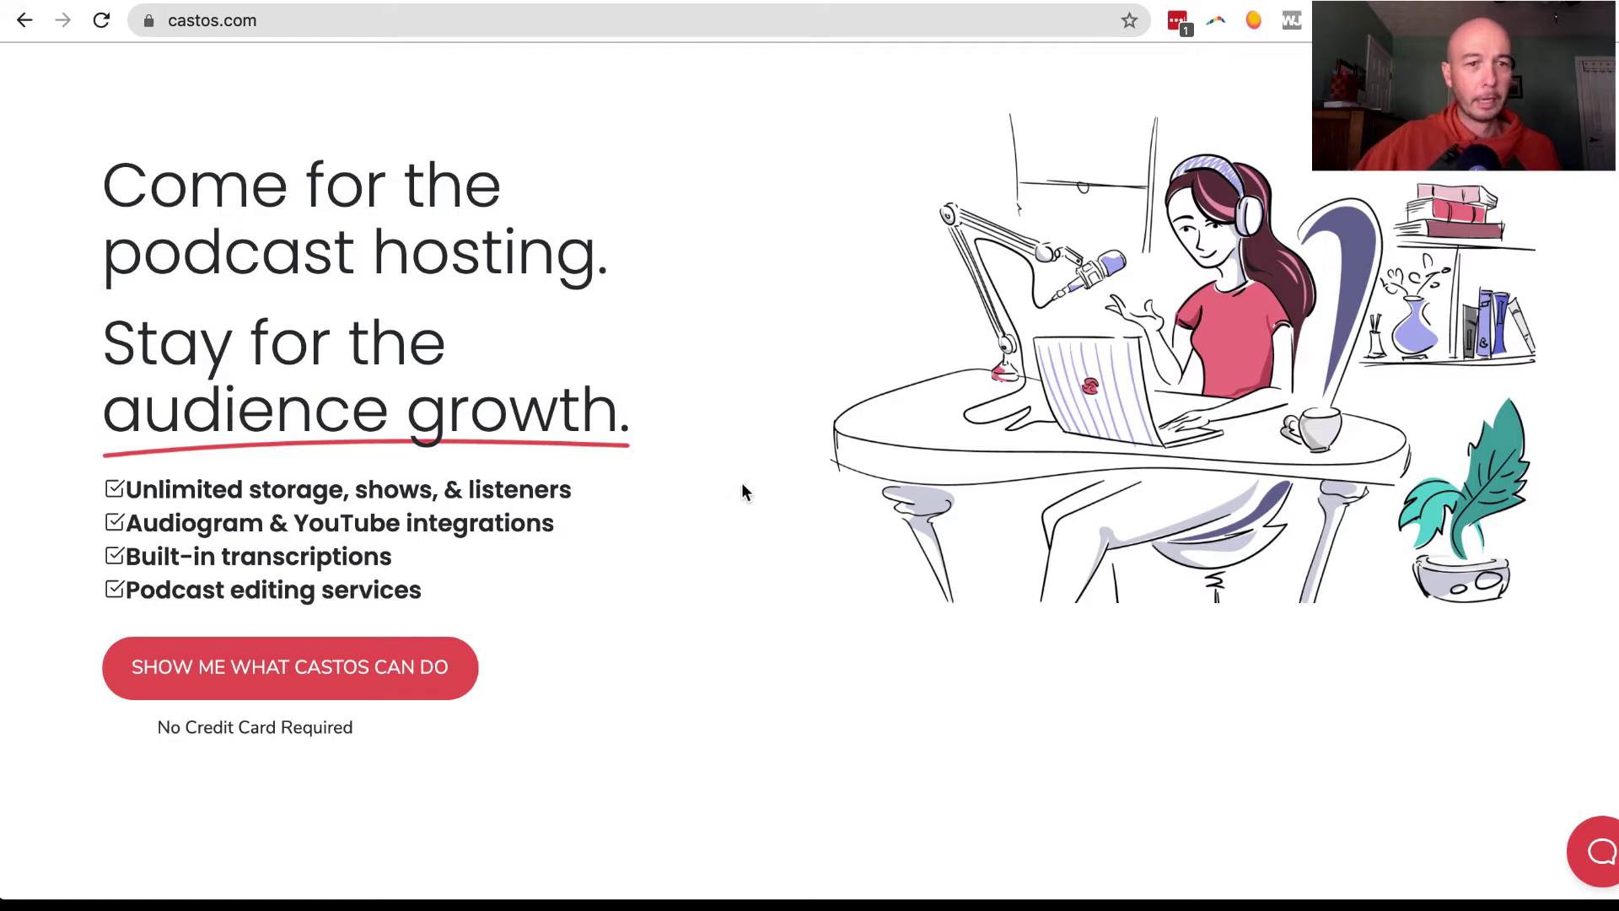
pyautogui.scroll(-2, 763, 518)
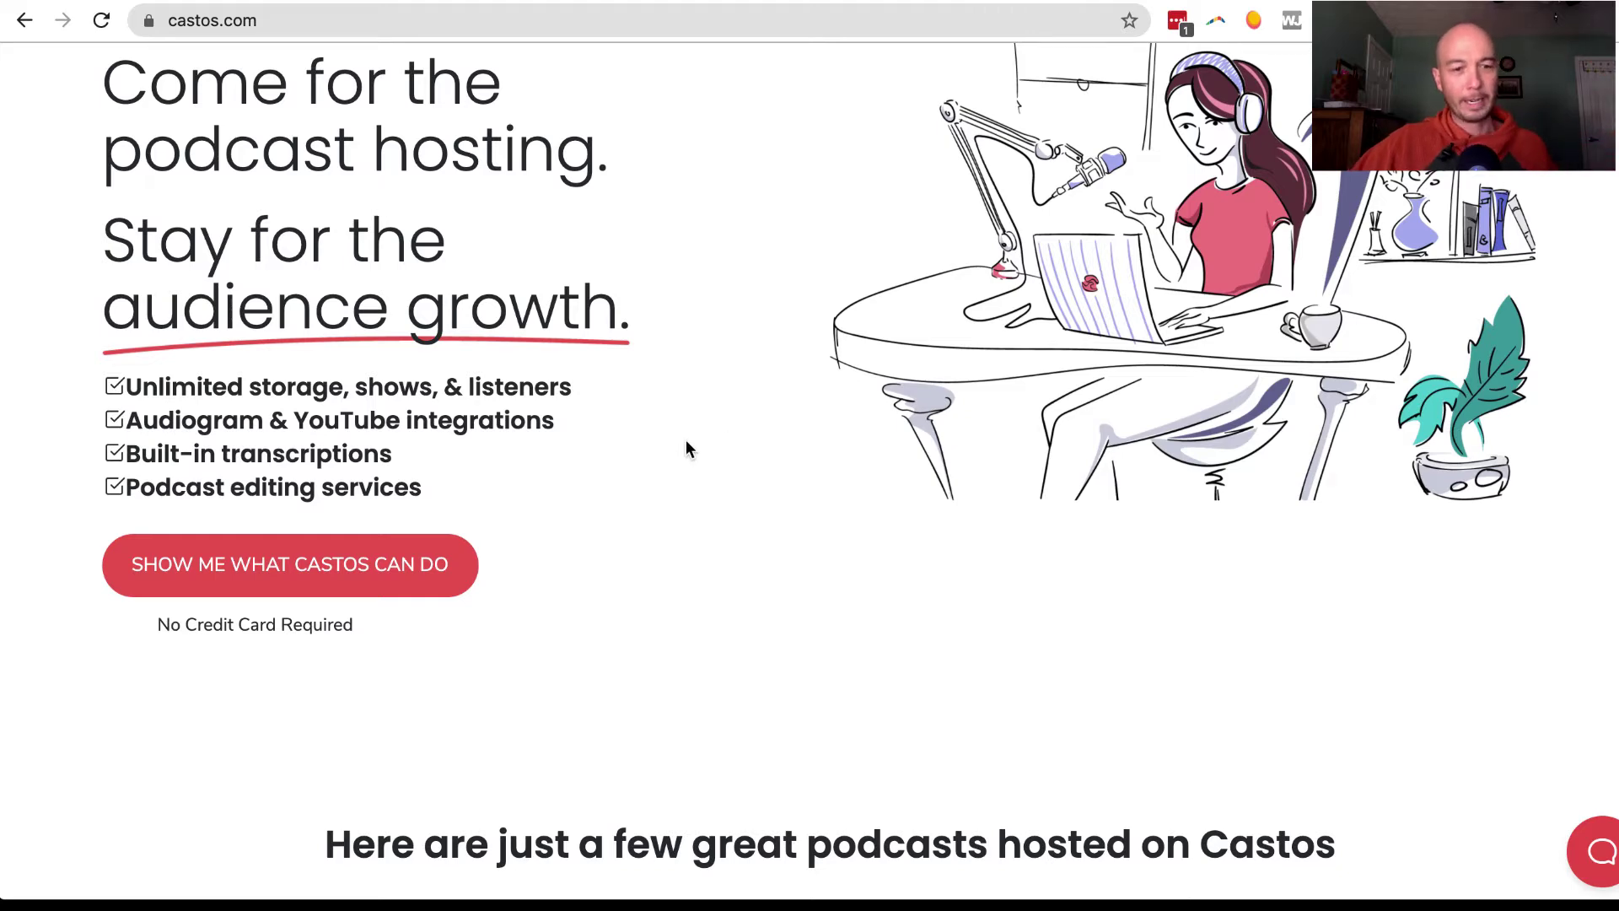
pyautogui.scroll(-8, 692, 474)
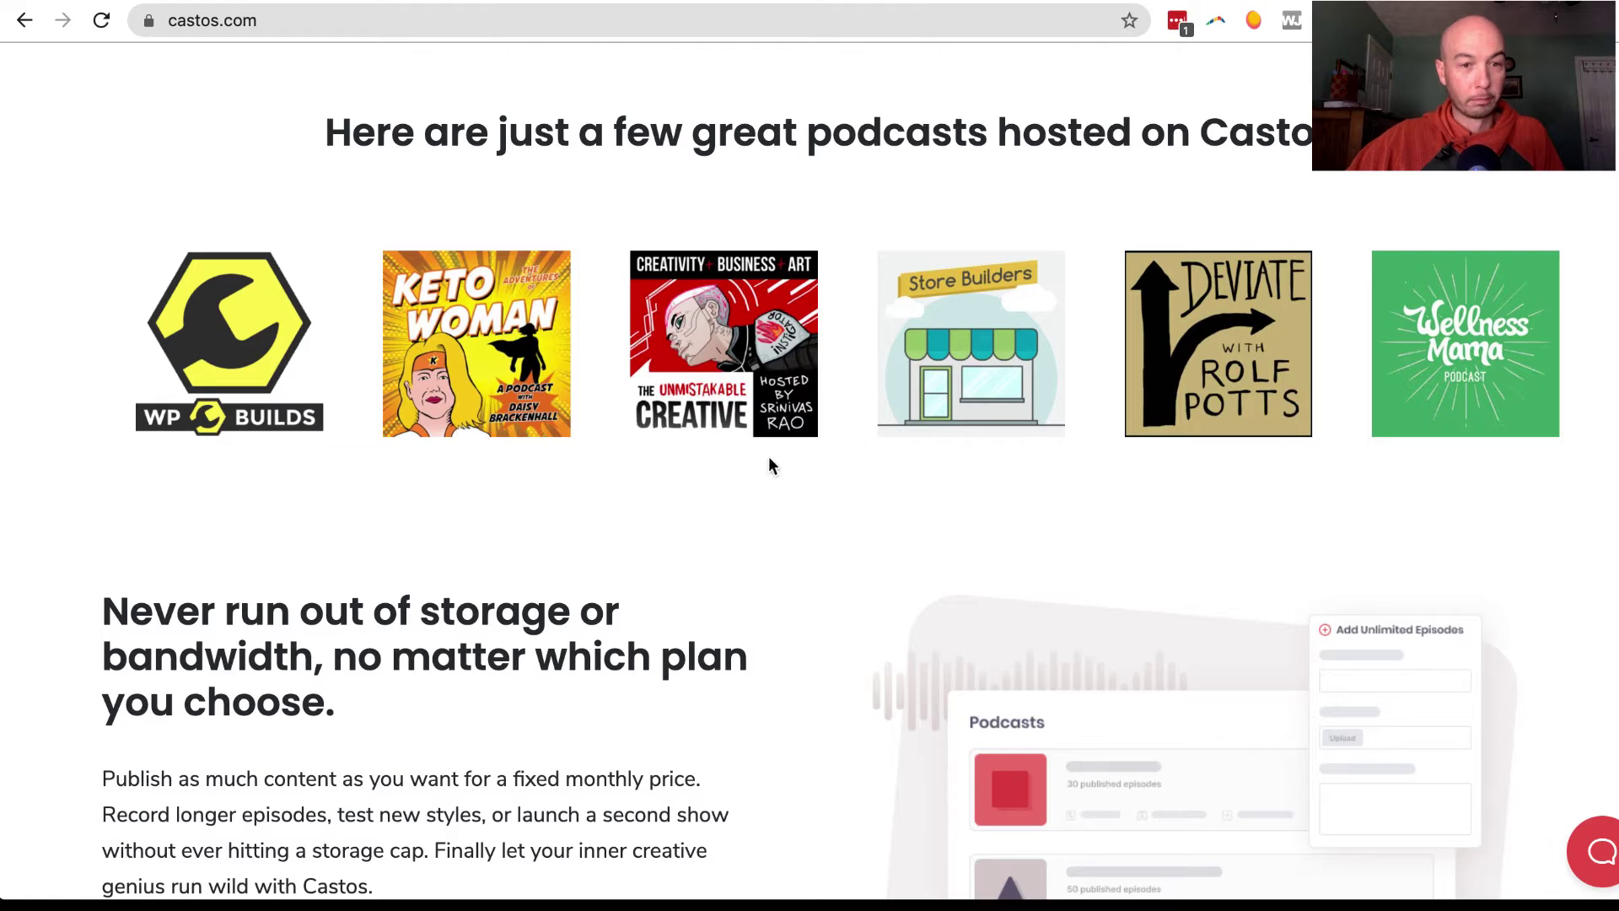
pyautogui.scroll(-9, 753, 480)
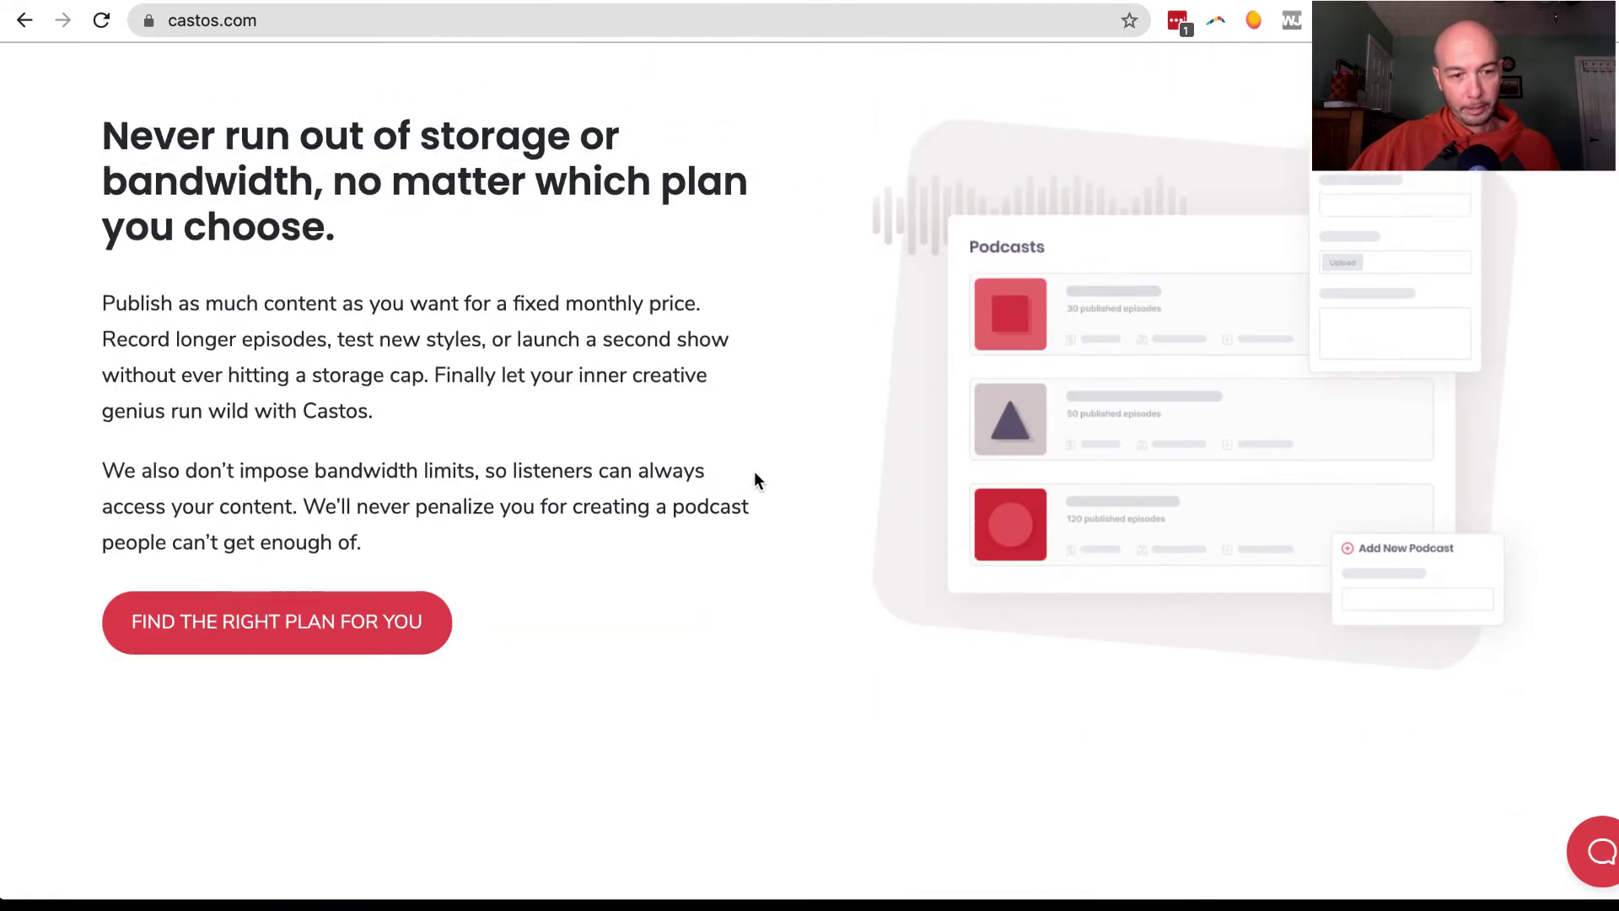
pyautogui.scroll(-2, 753, 476)
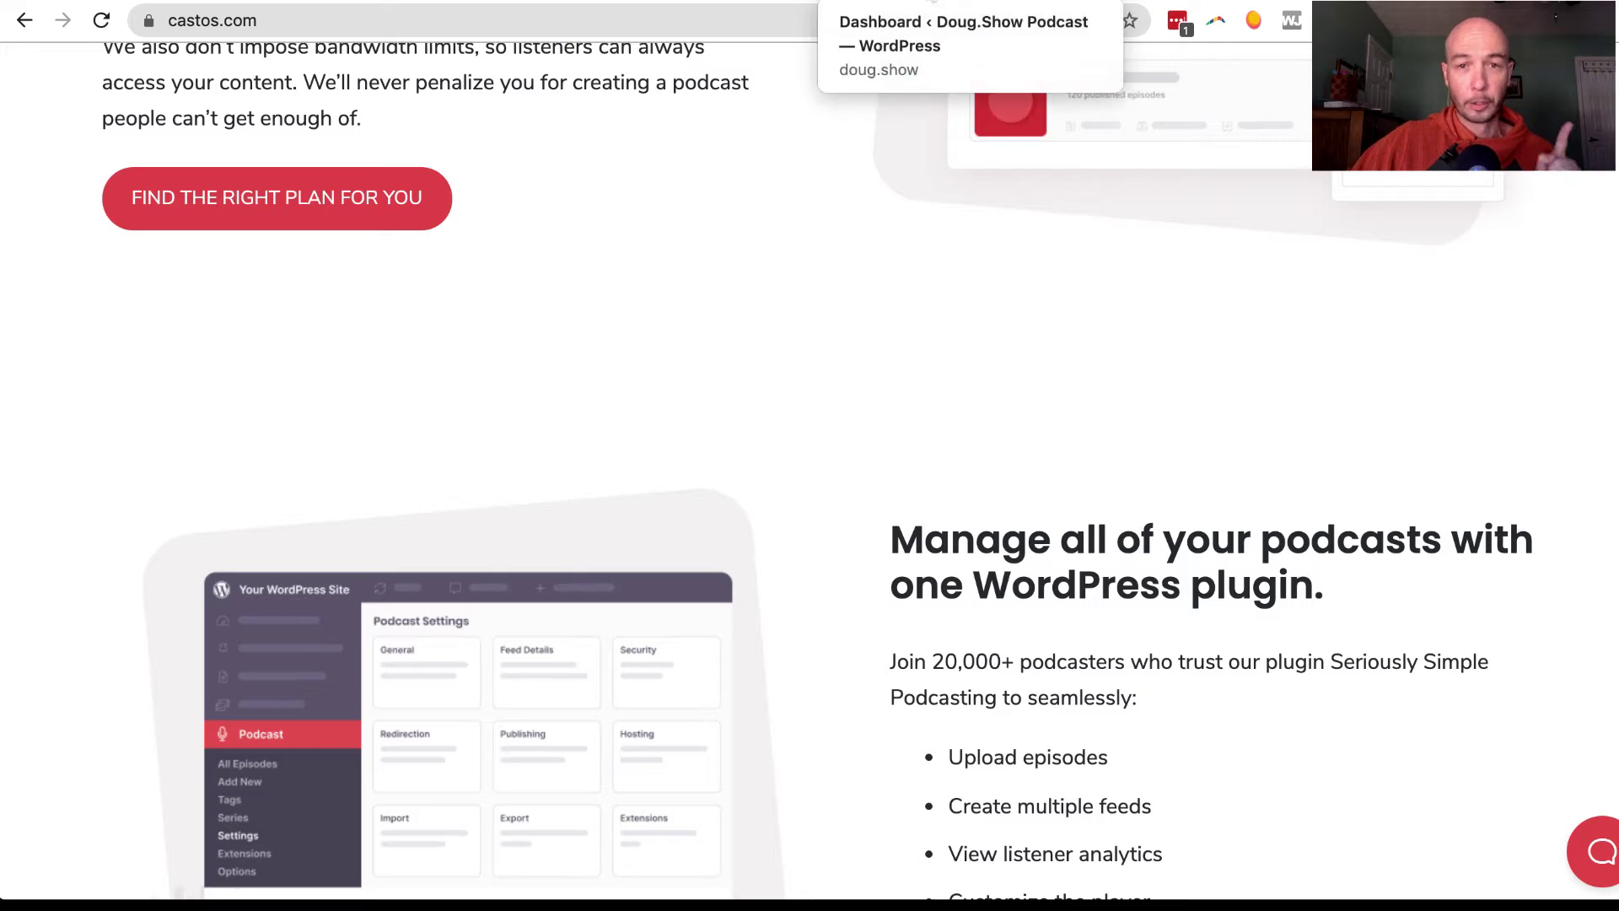
# Switch back to the Doug.Show WordPress dashboard and examine the installed plugins, down to Seriously Simple Podcasting and Seriously Simple Stats.
pyautogui.click(877, 0)
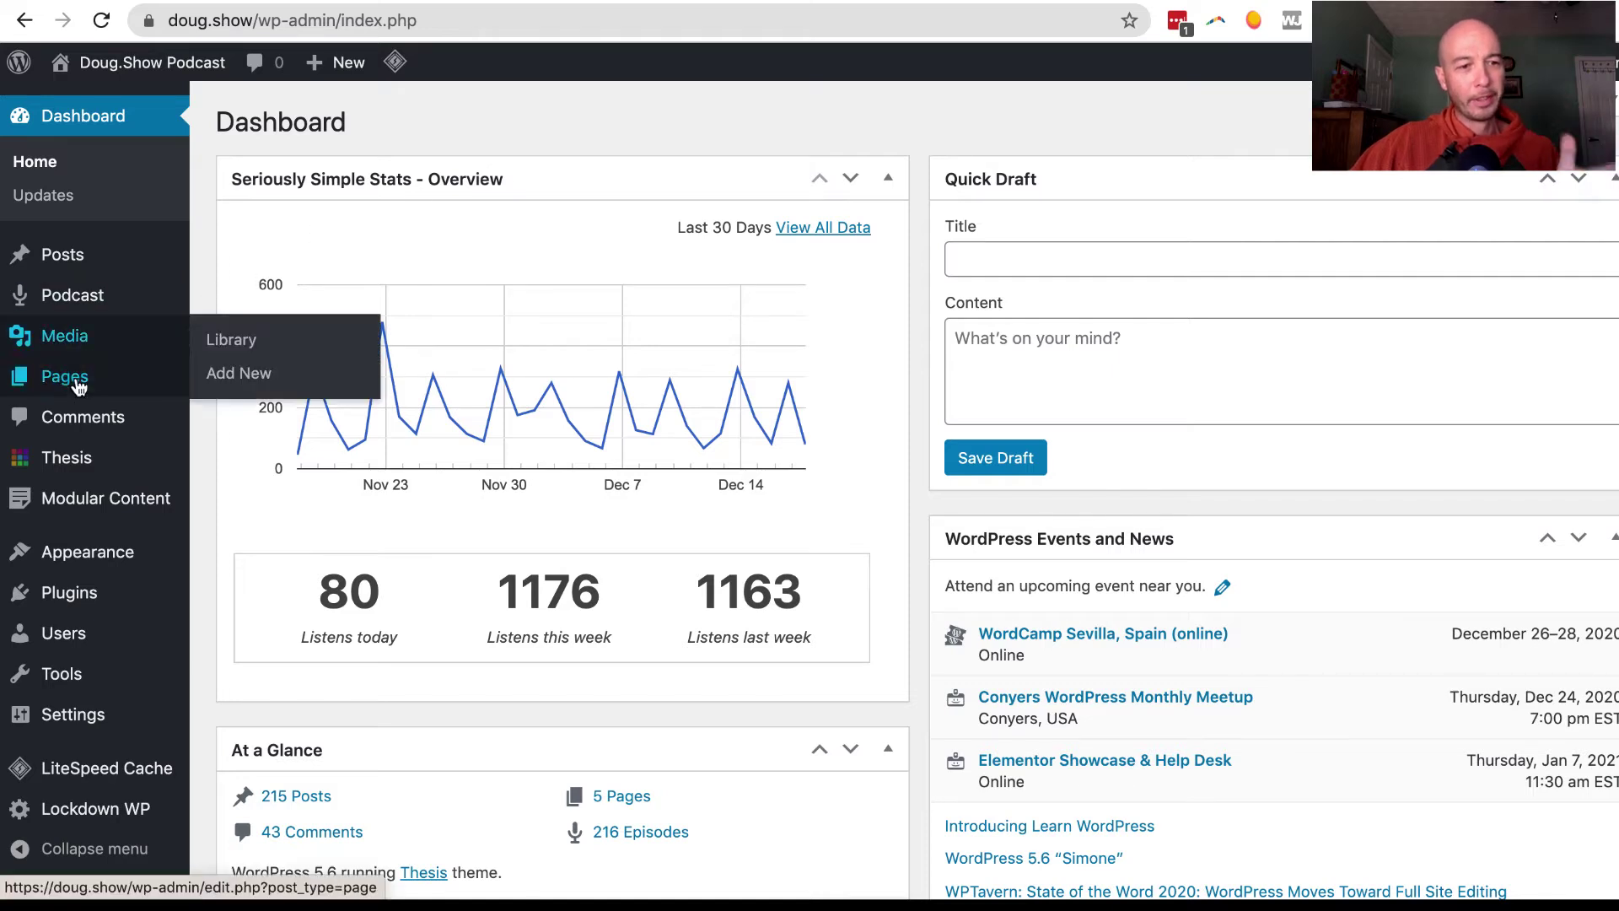
pyautogui.moveTo(88, 469)
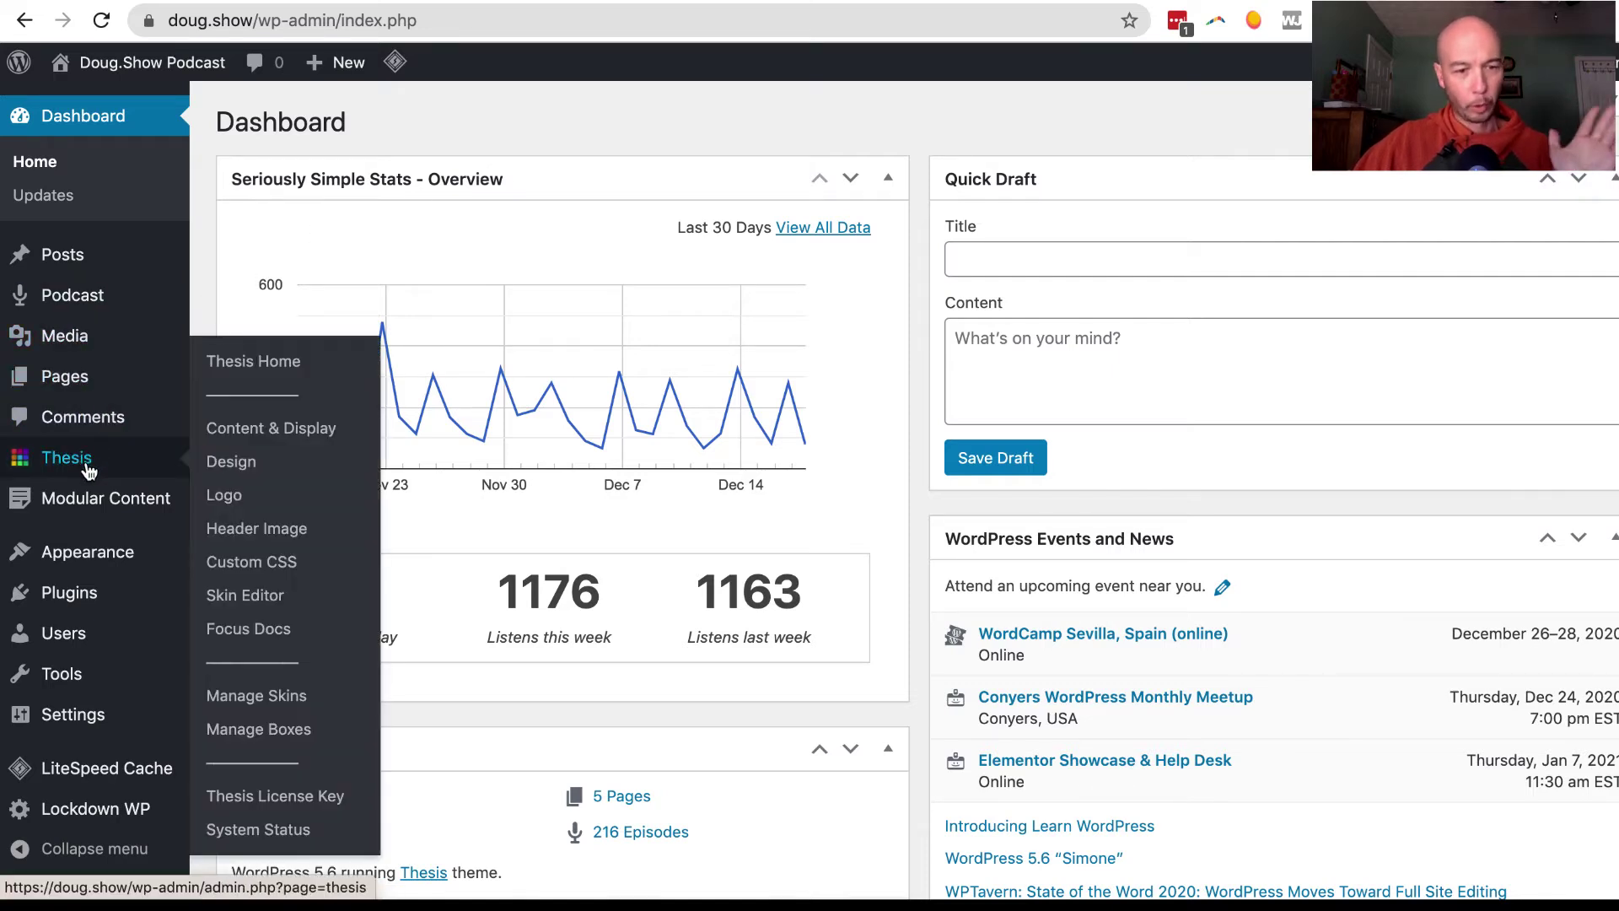
pyautogui.moveTo(105, 308)
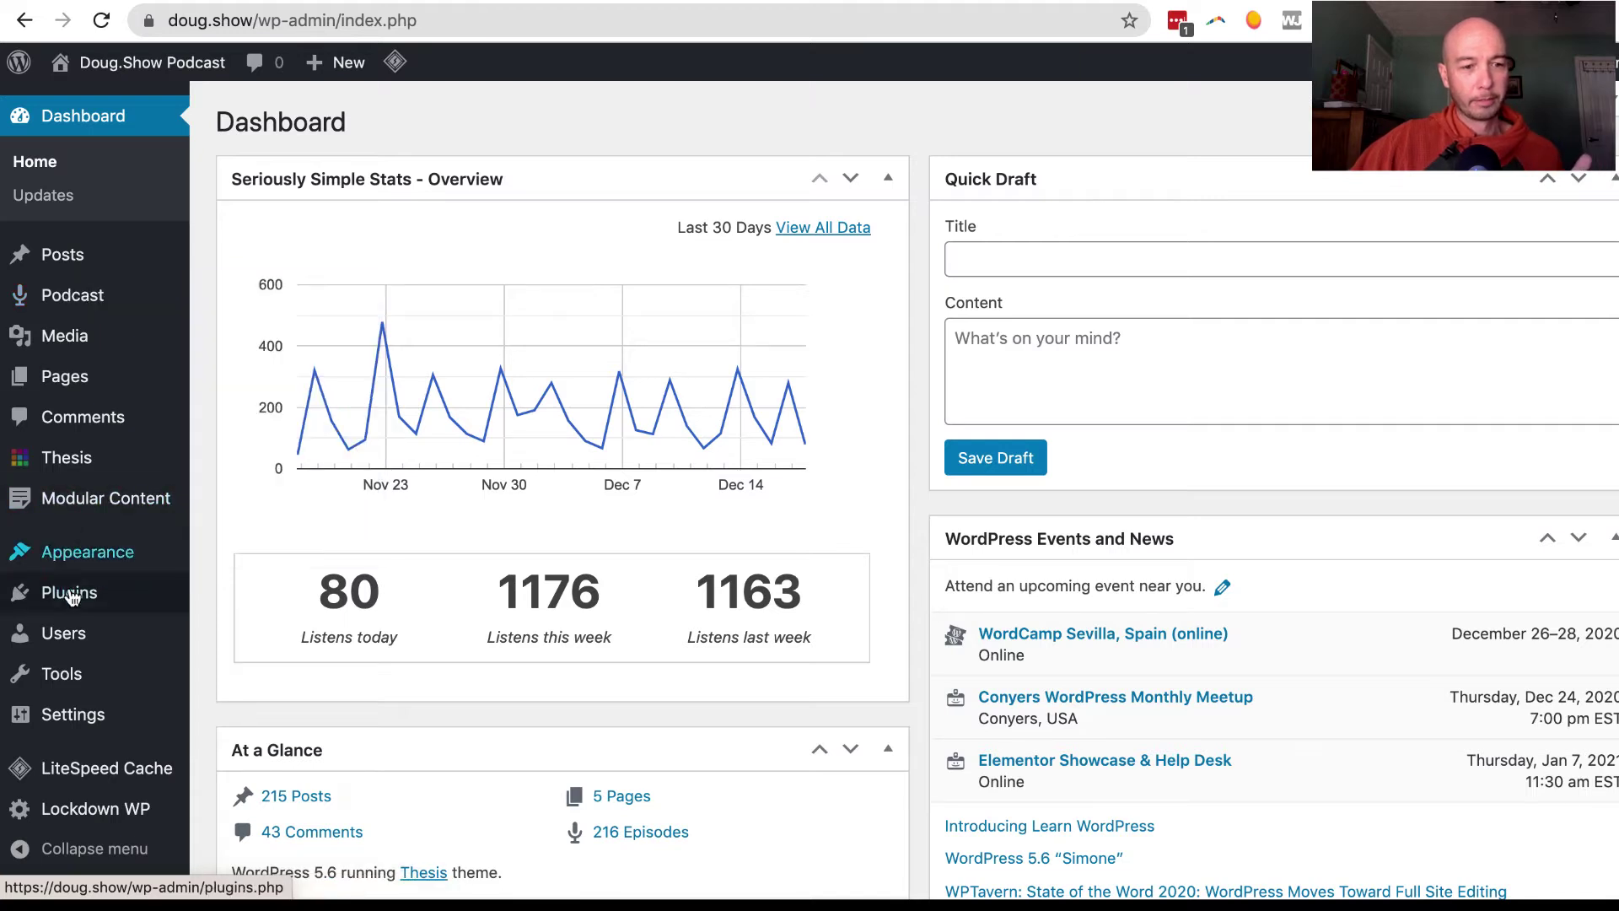
pyautogui.moveTo(75, 599)
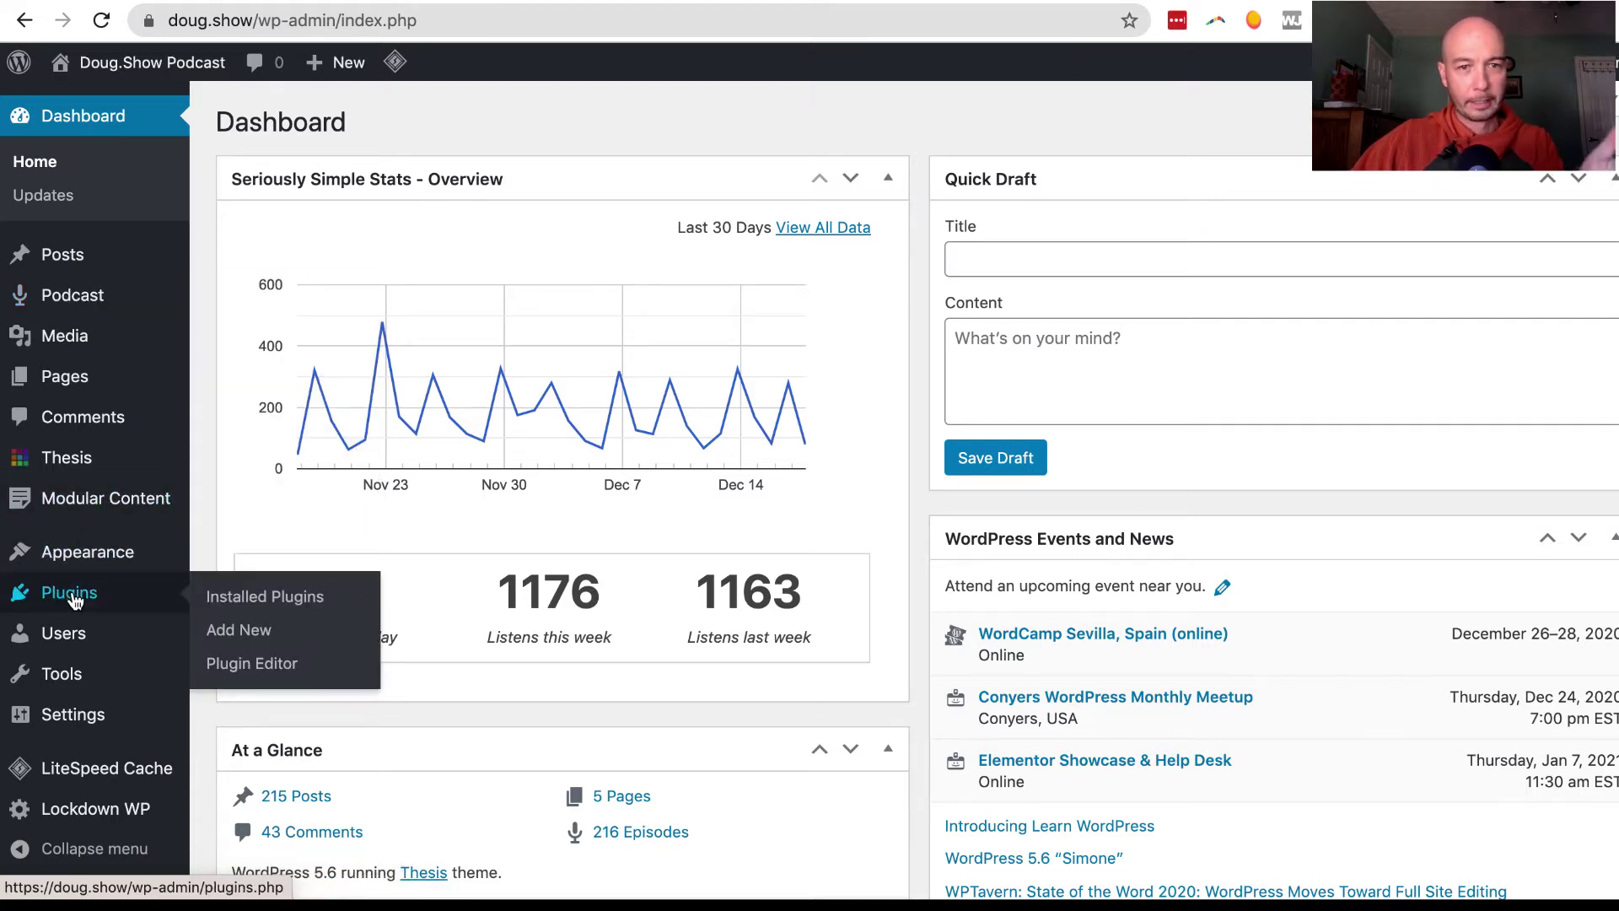
pyautogui.click(74, 599)
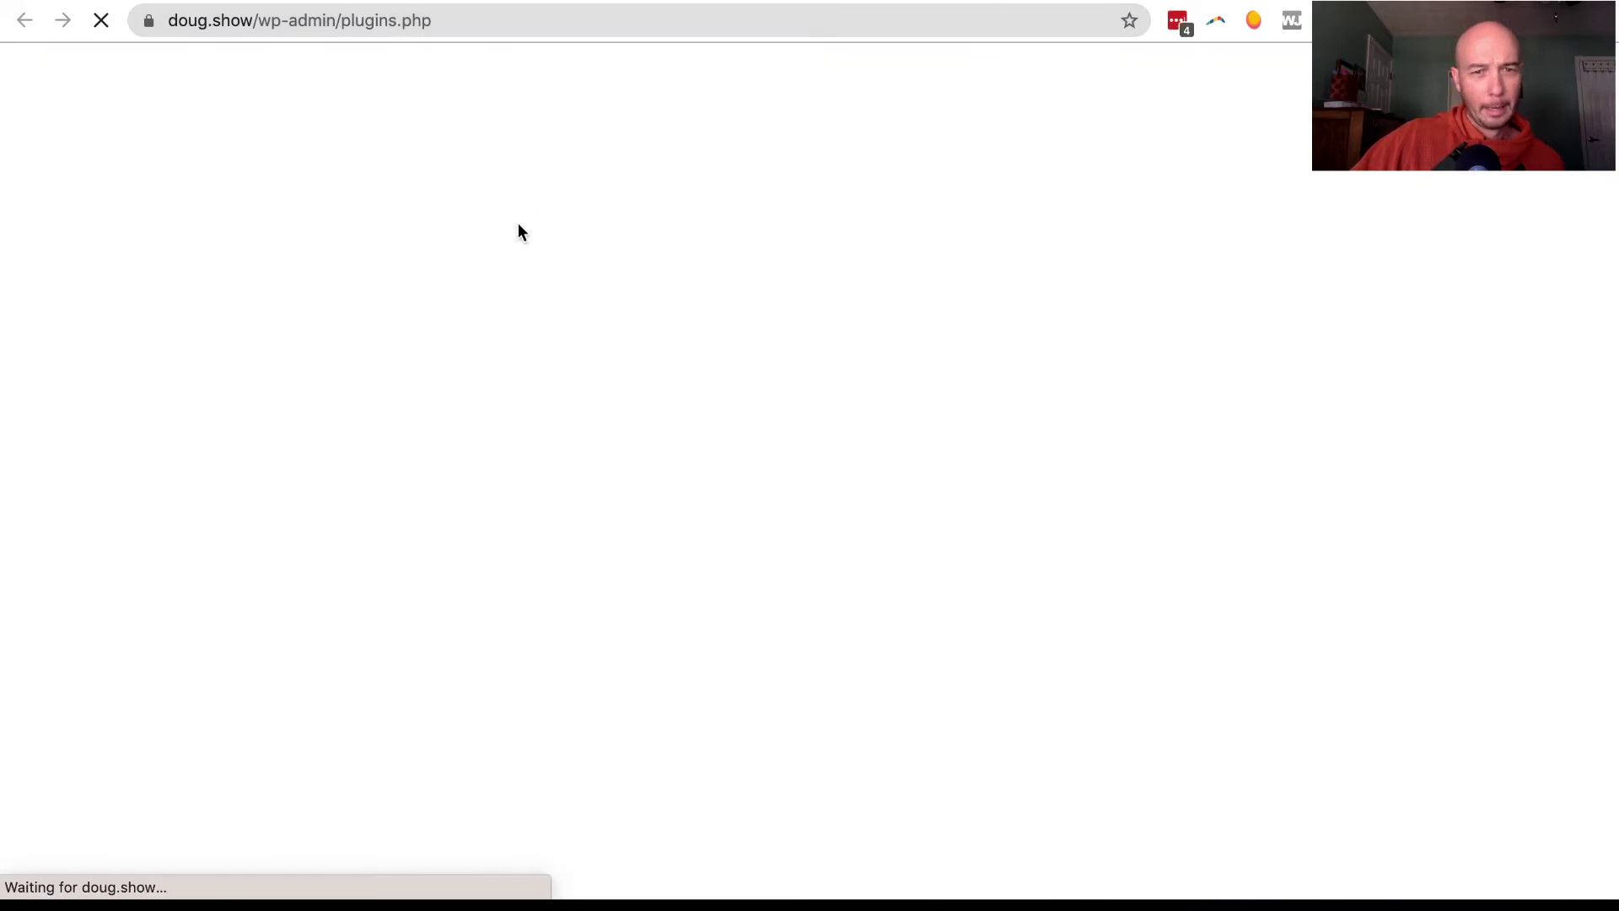
pyautogui.scroll(-3, 489, 383)
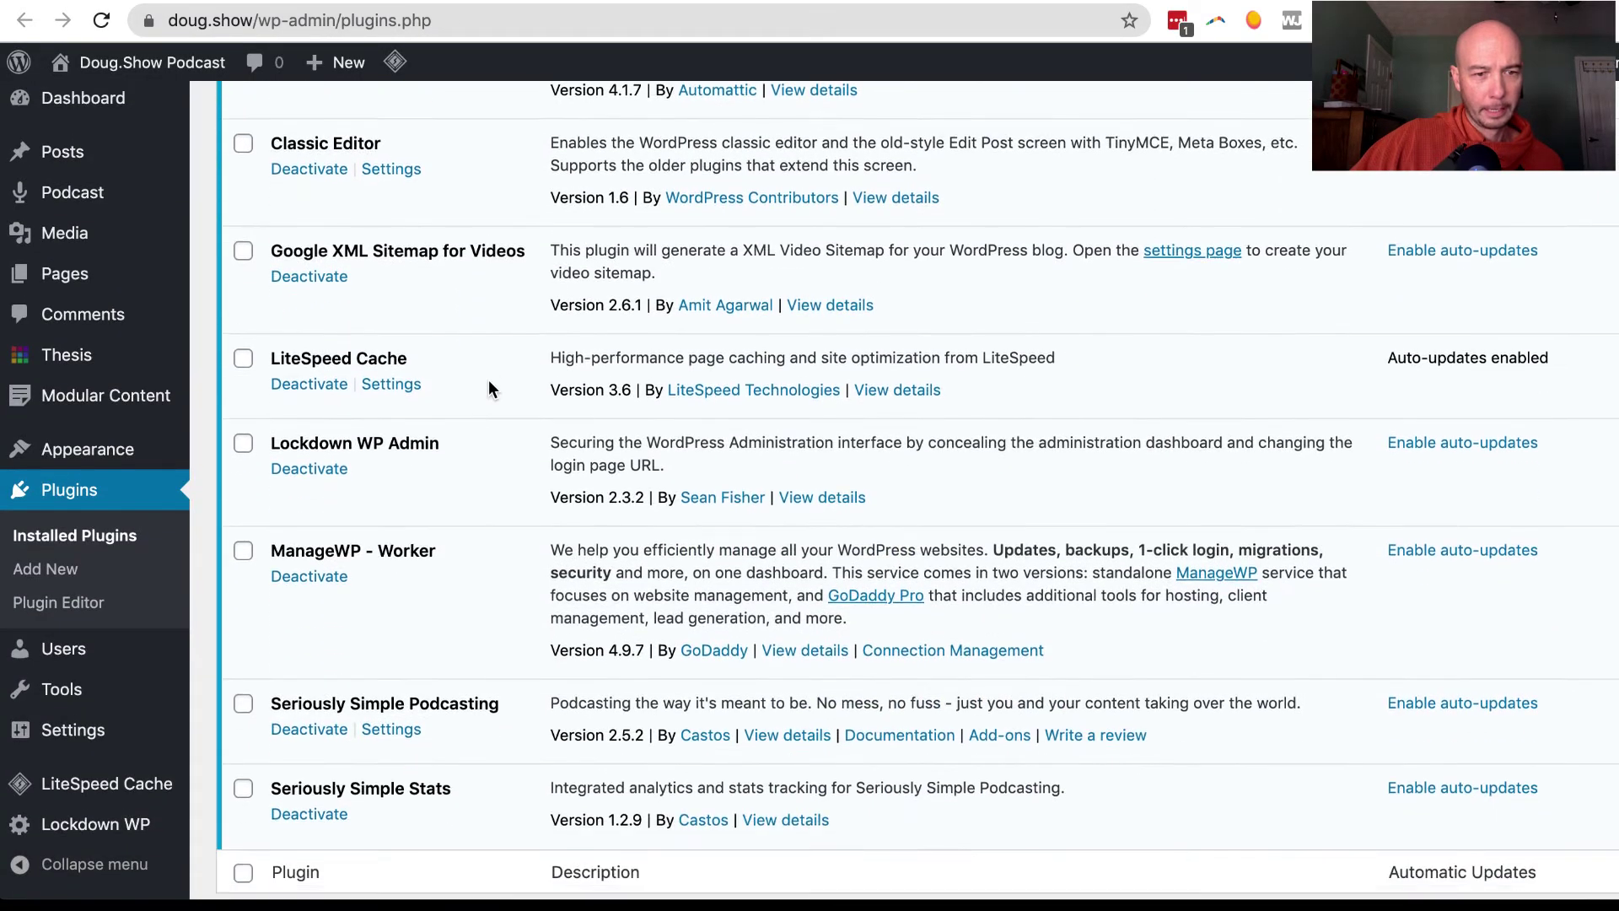
pyautogui.scroll(-2, 488, 388)
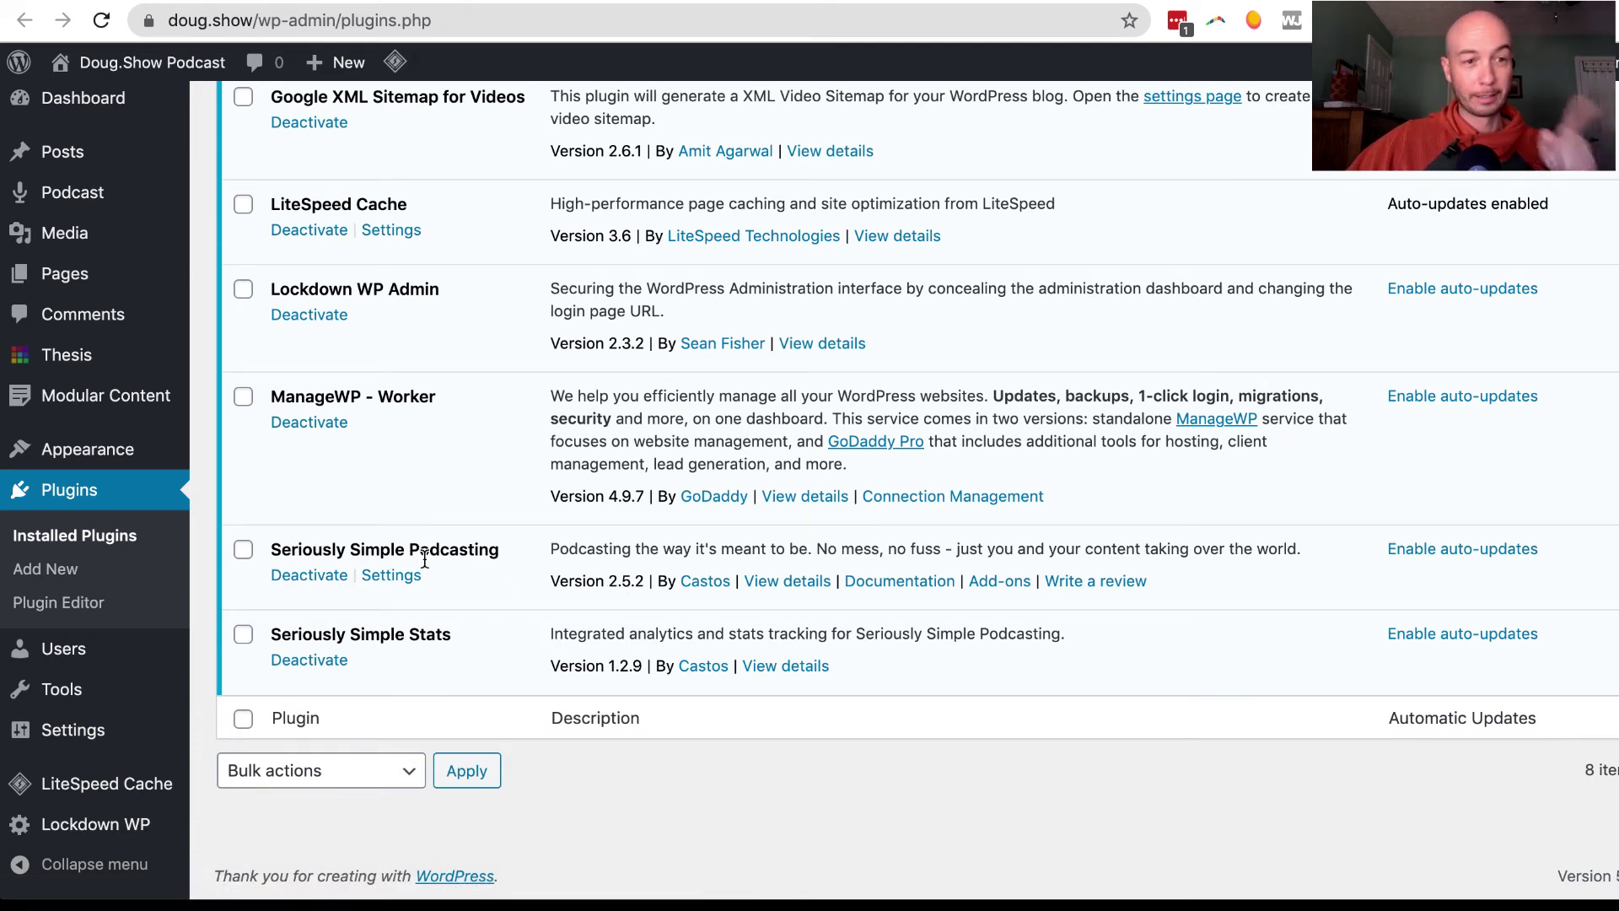
pyautogui.scroll(1, 80, 236)
# Create a new post titled "new episode - demo".
pyautogui.moveTo(88, 200)
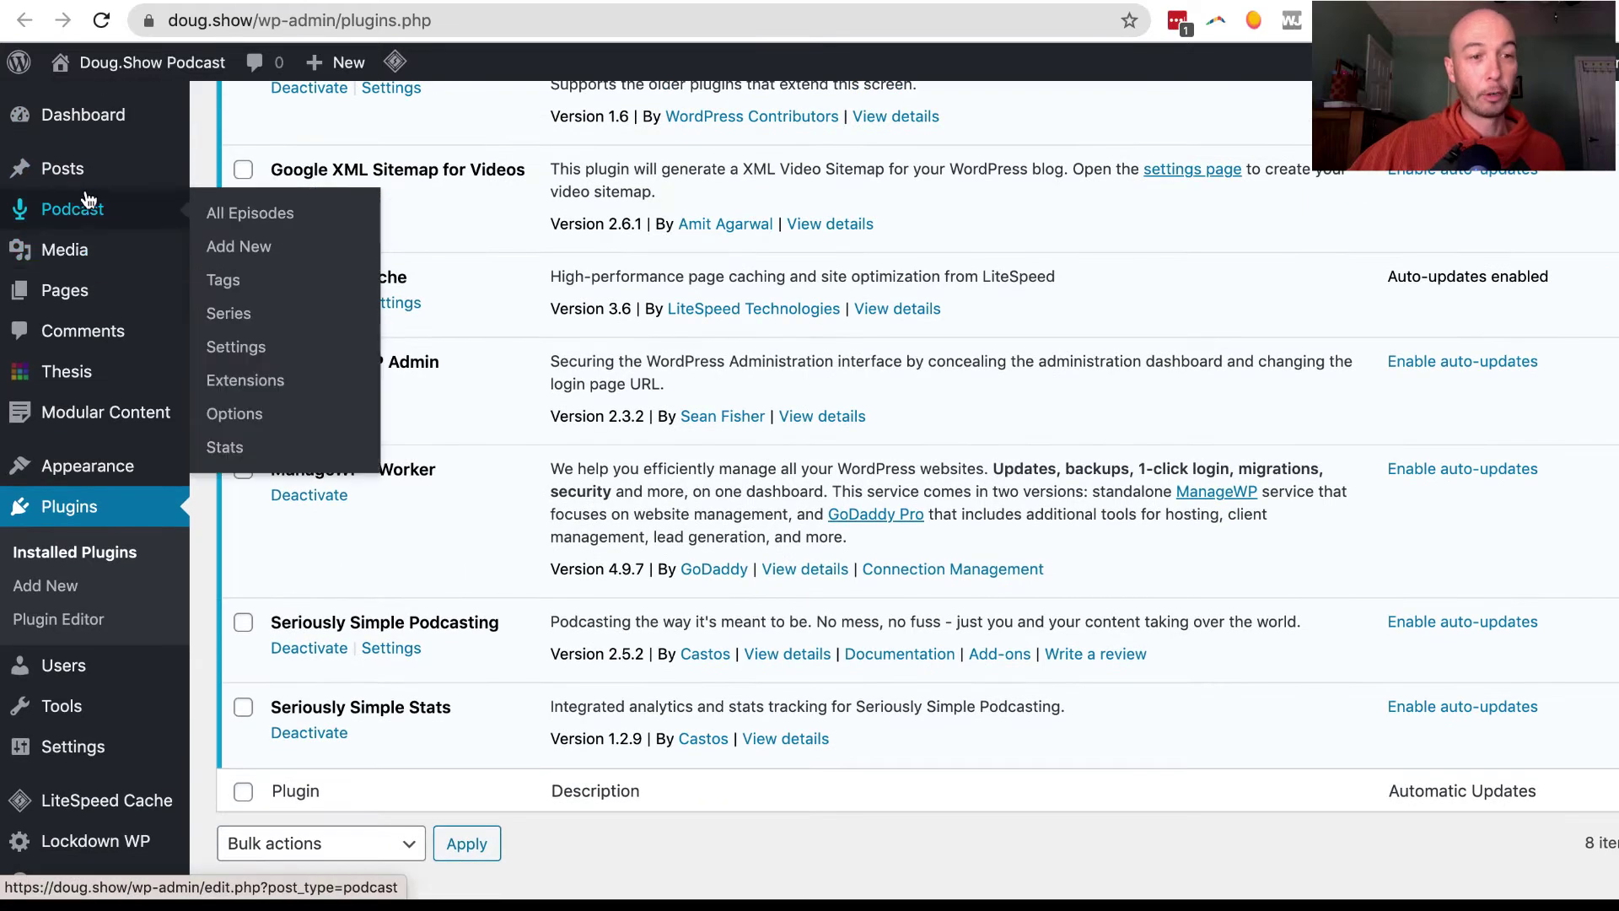
pyautogui.moveTo(126, 169)
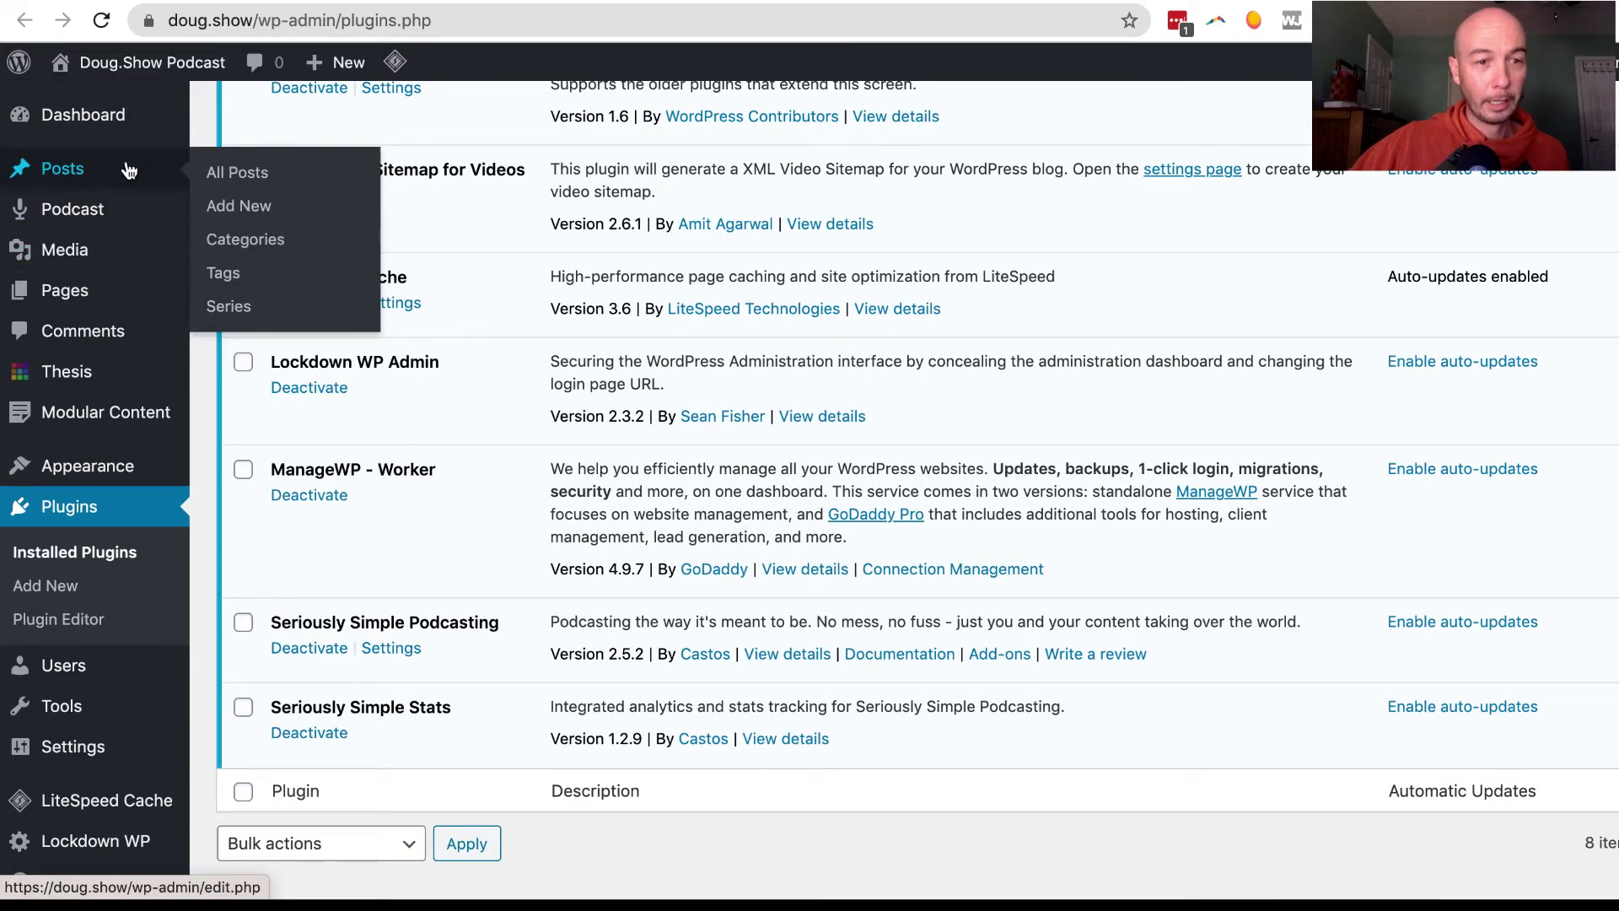
pyautogui.click(245, 211)
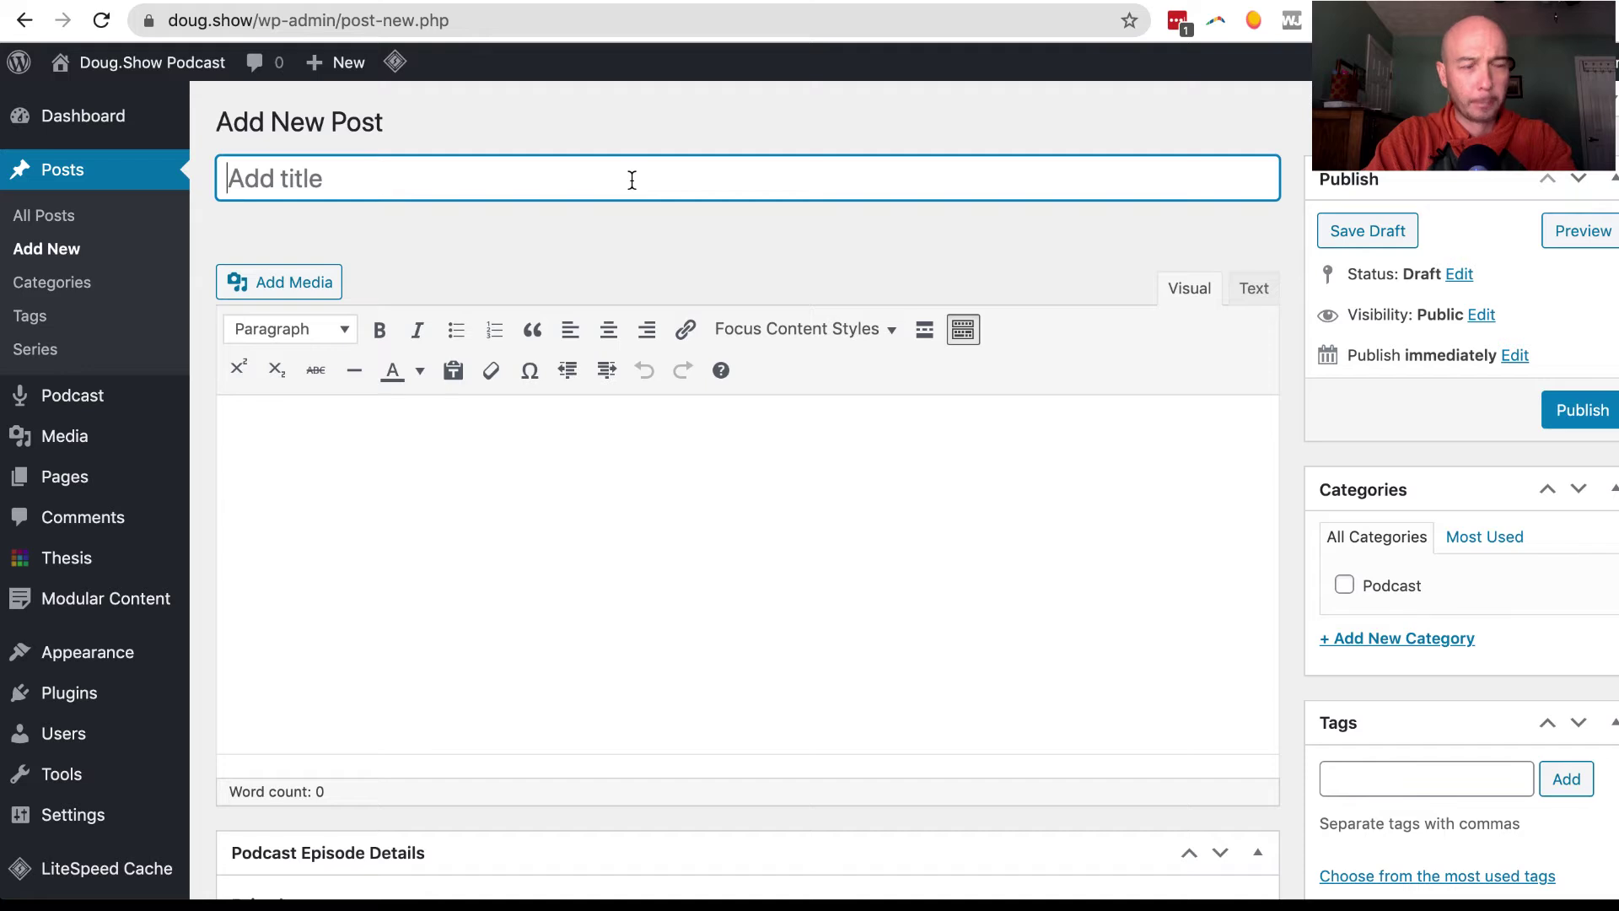
pyautogui.write('new ep')
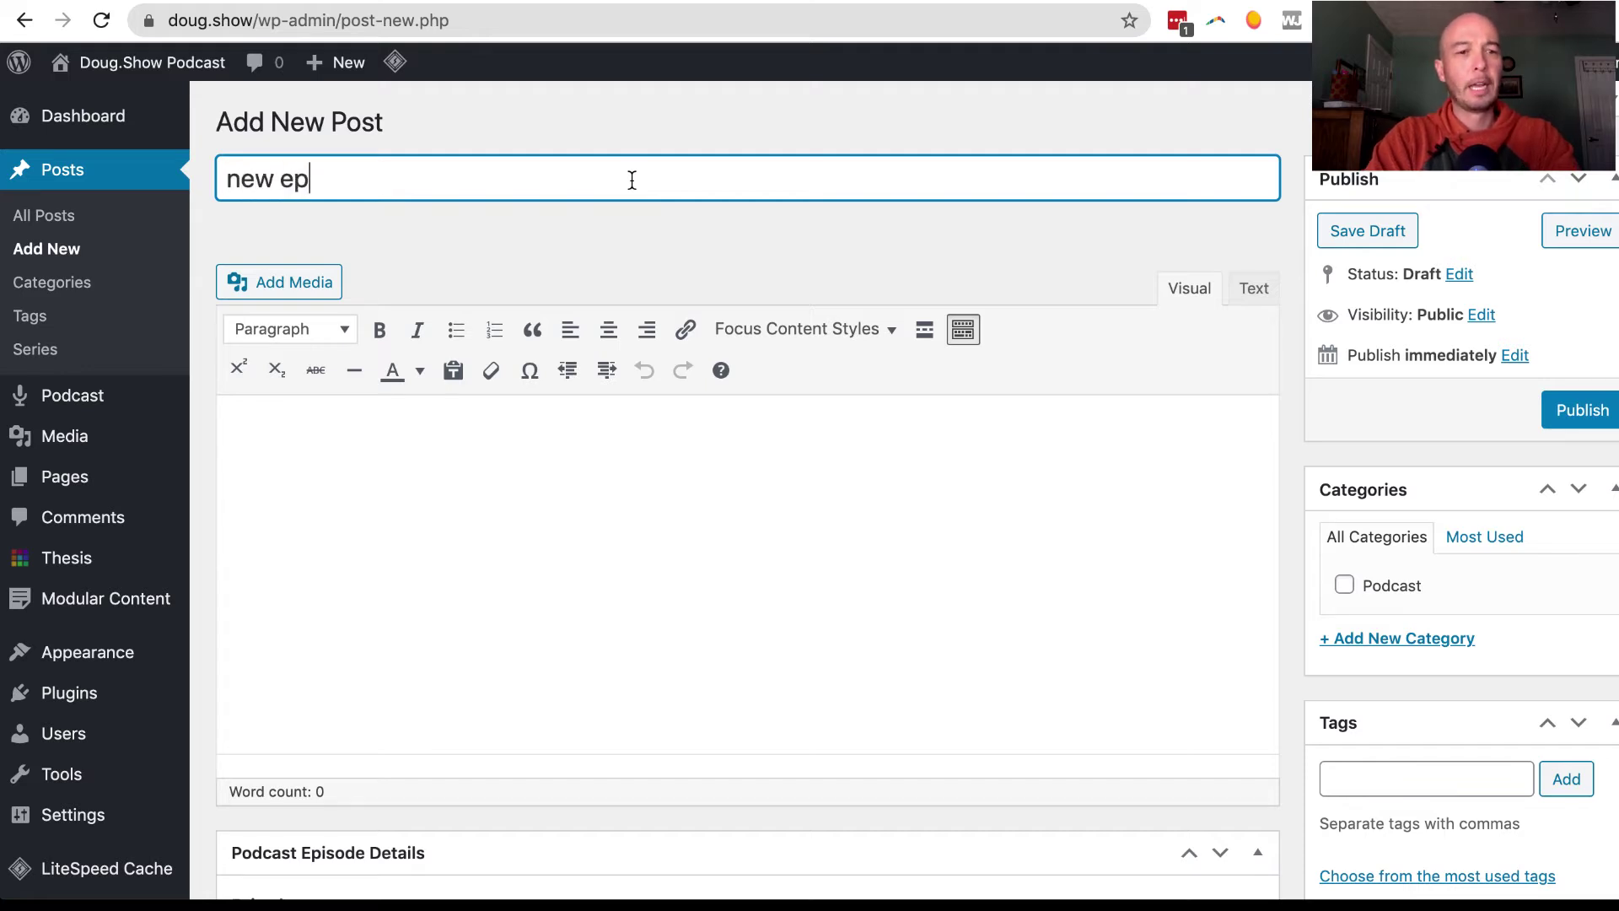
pyautogui.write('isodes')
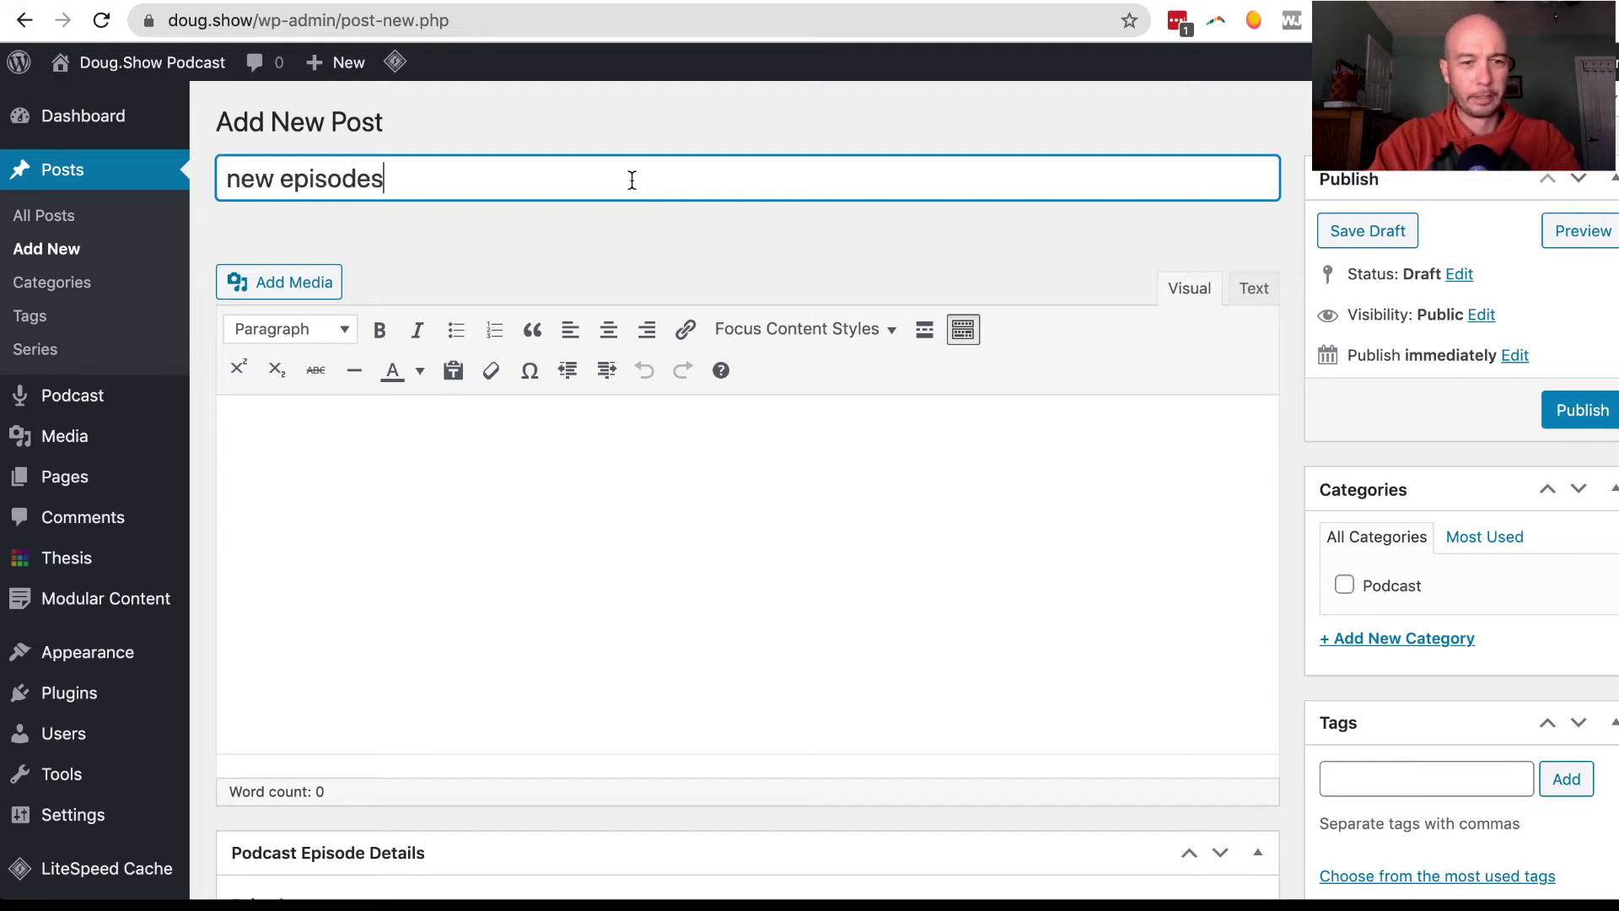
pyautogui.press('BackSpace')
pyautogui.write('- ')
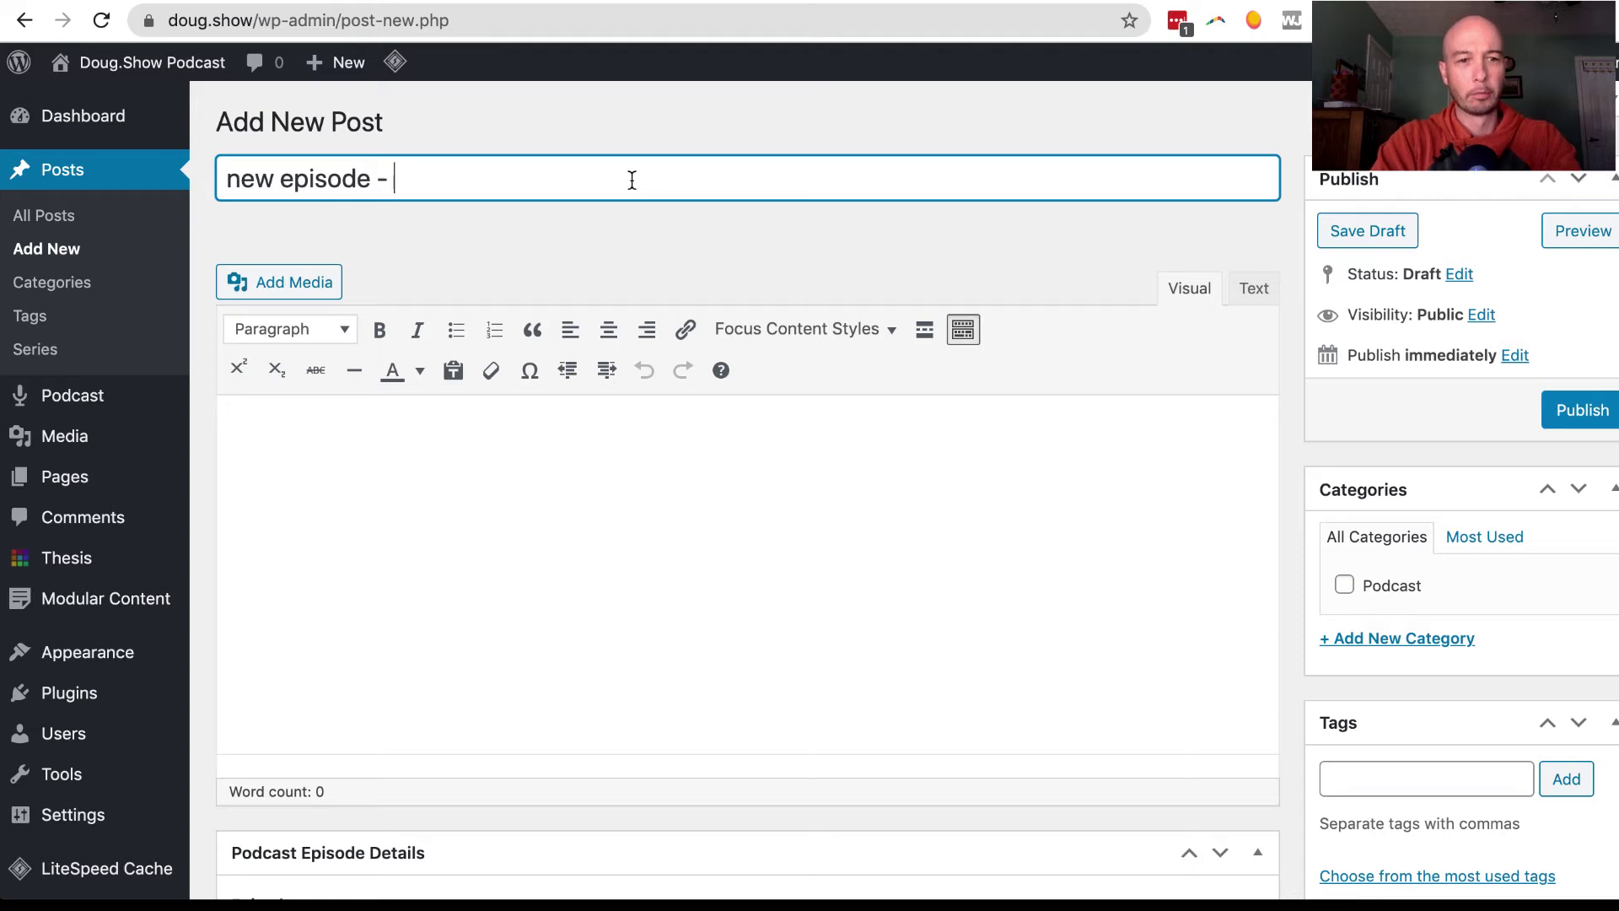
pyautogui.write('demo')
# Write "Show notes" and "links" as separate paragraphs in the post body.
pyautogui.click(672, 538)
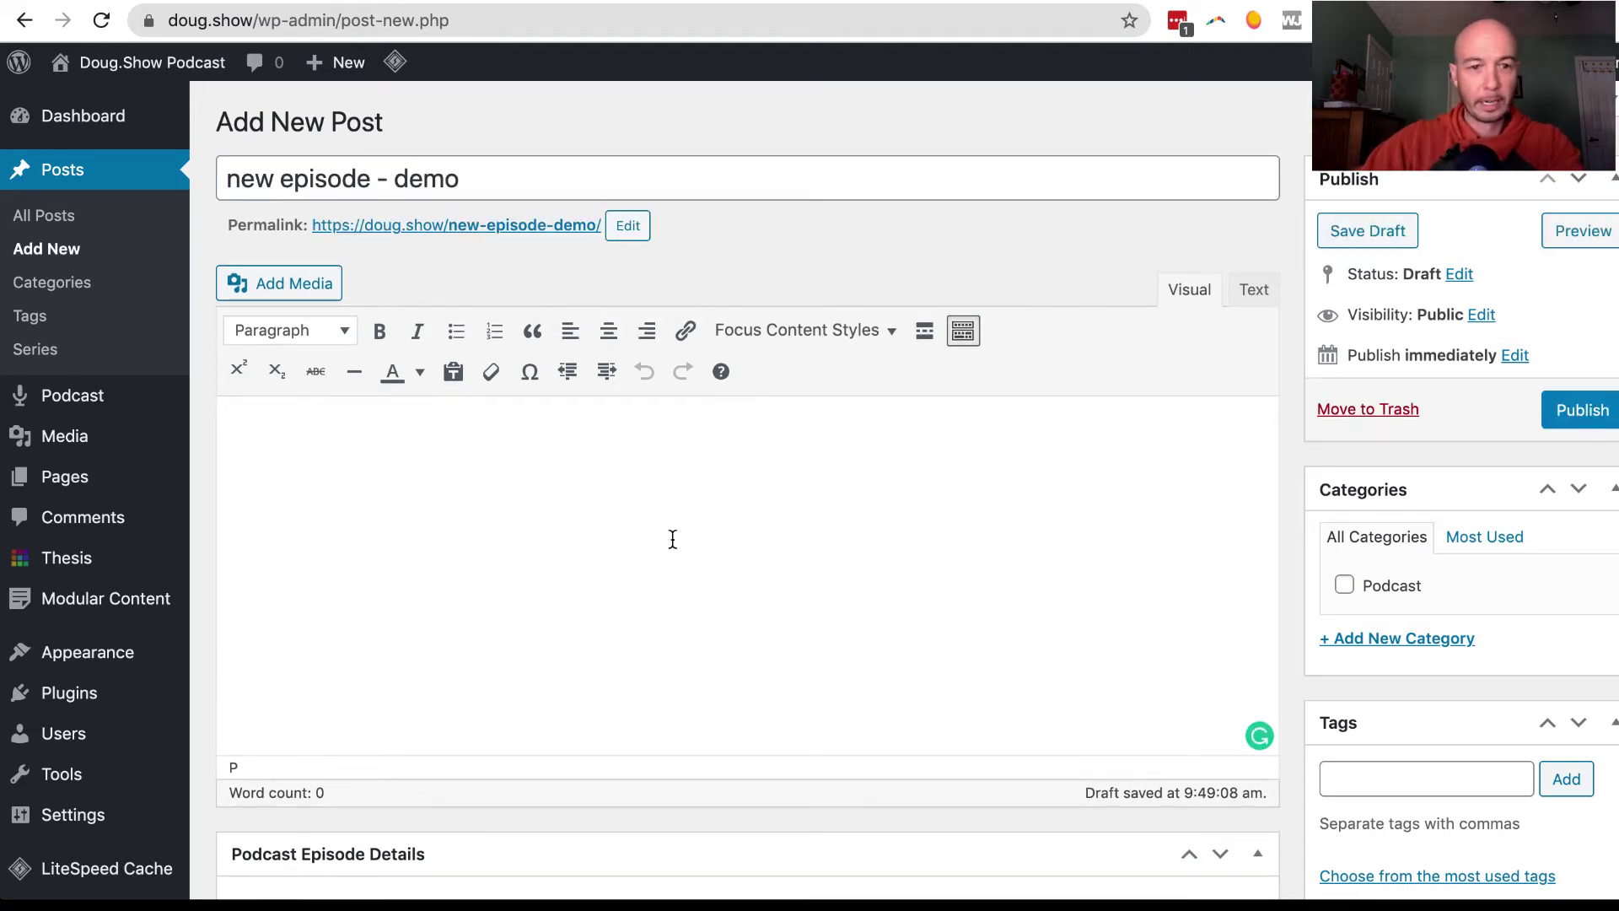
pyautogui.write('Sh')
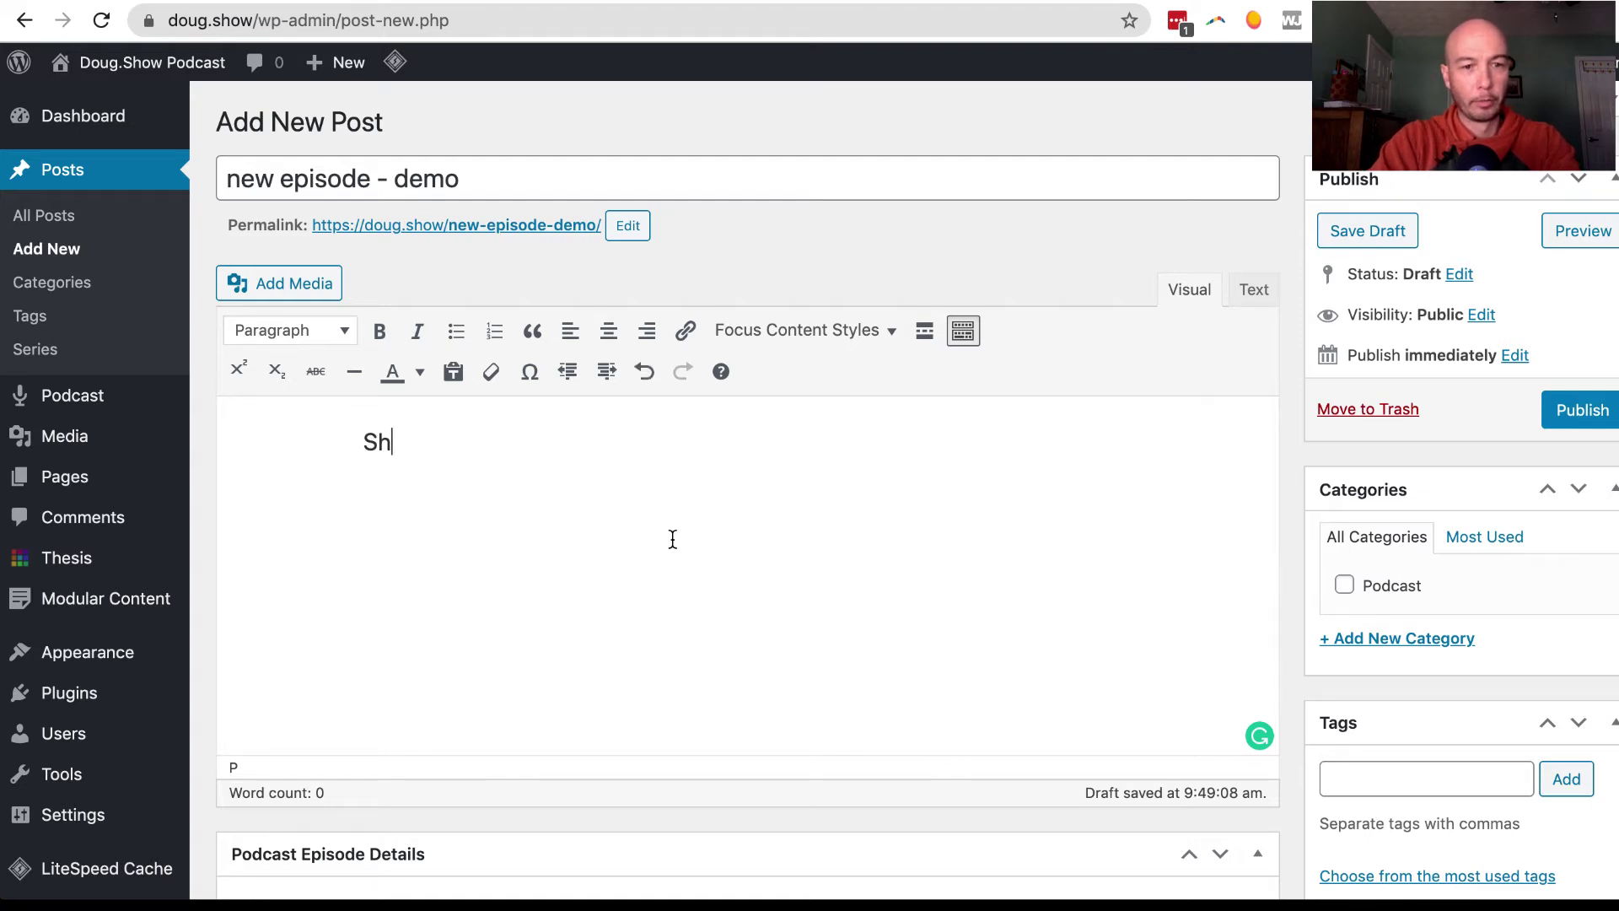
pyautogui.write('ow notes')
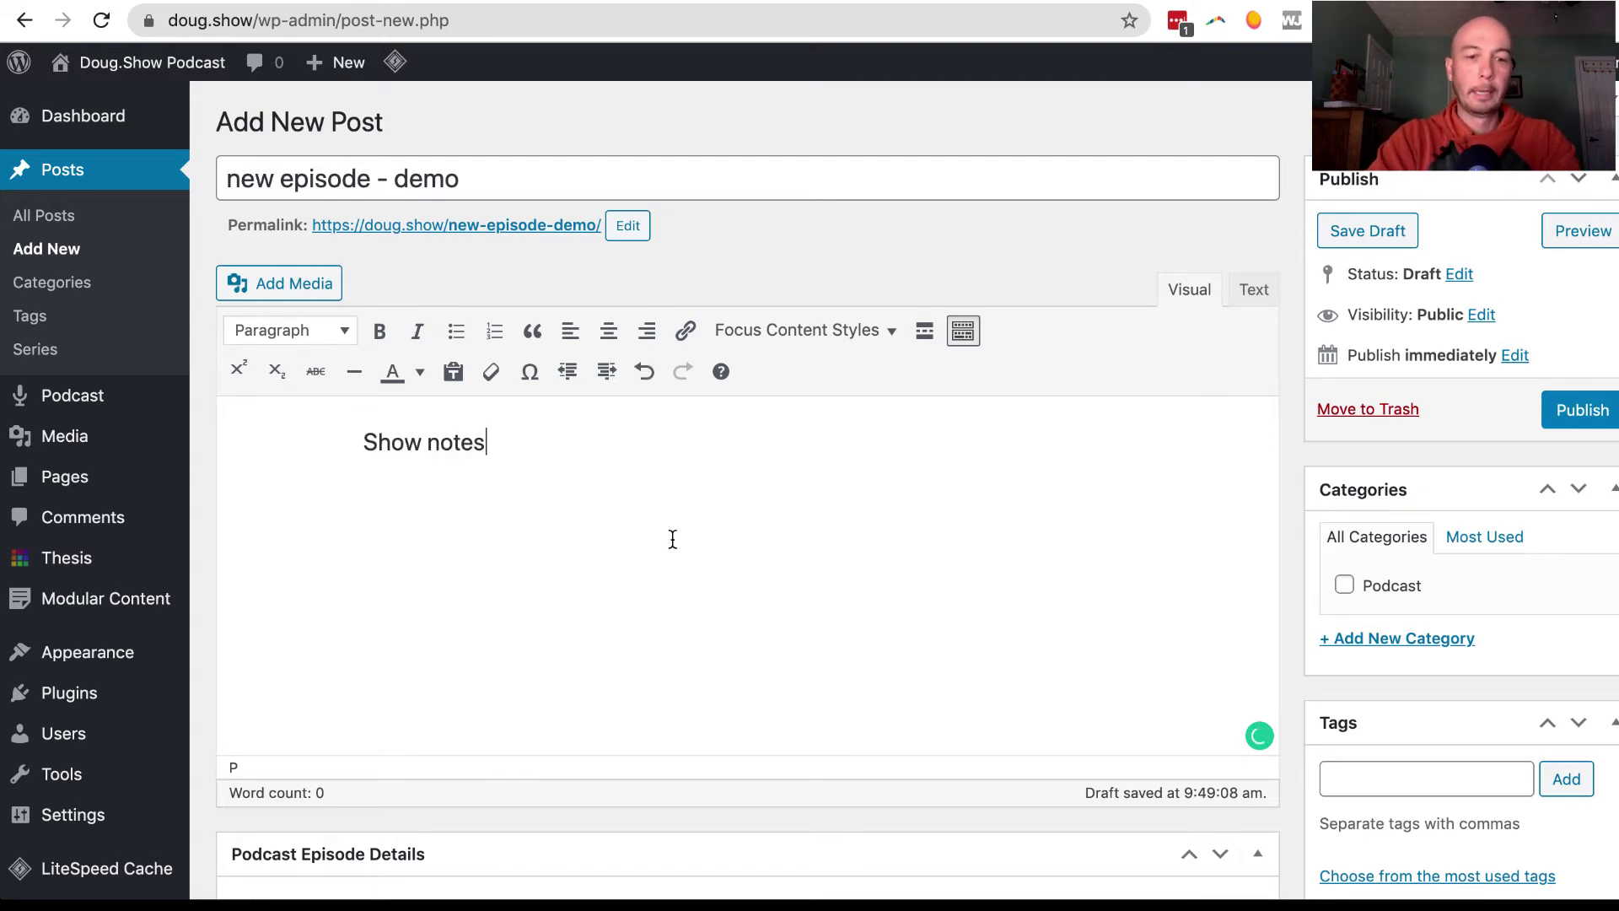
pyautogui.press('Return')
pyautogui.write('links')
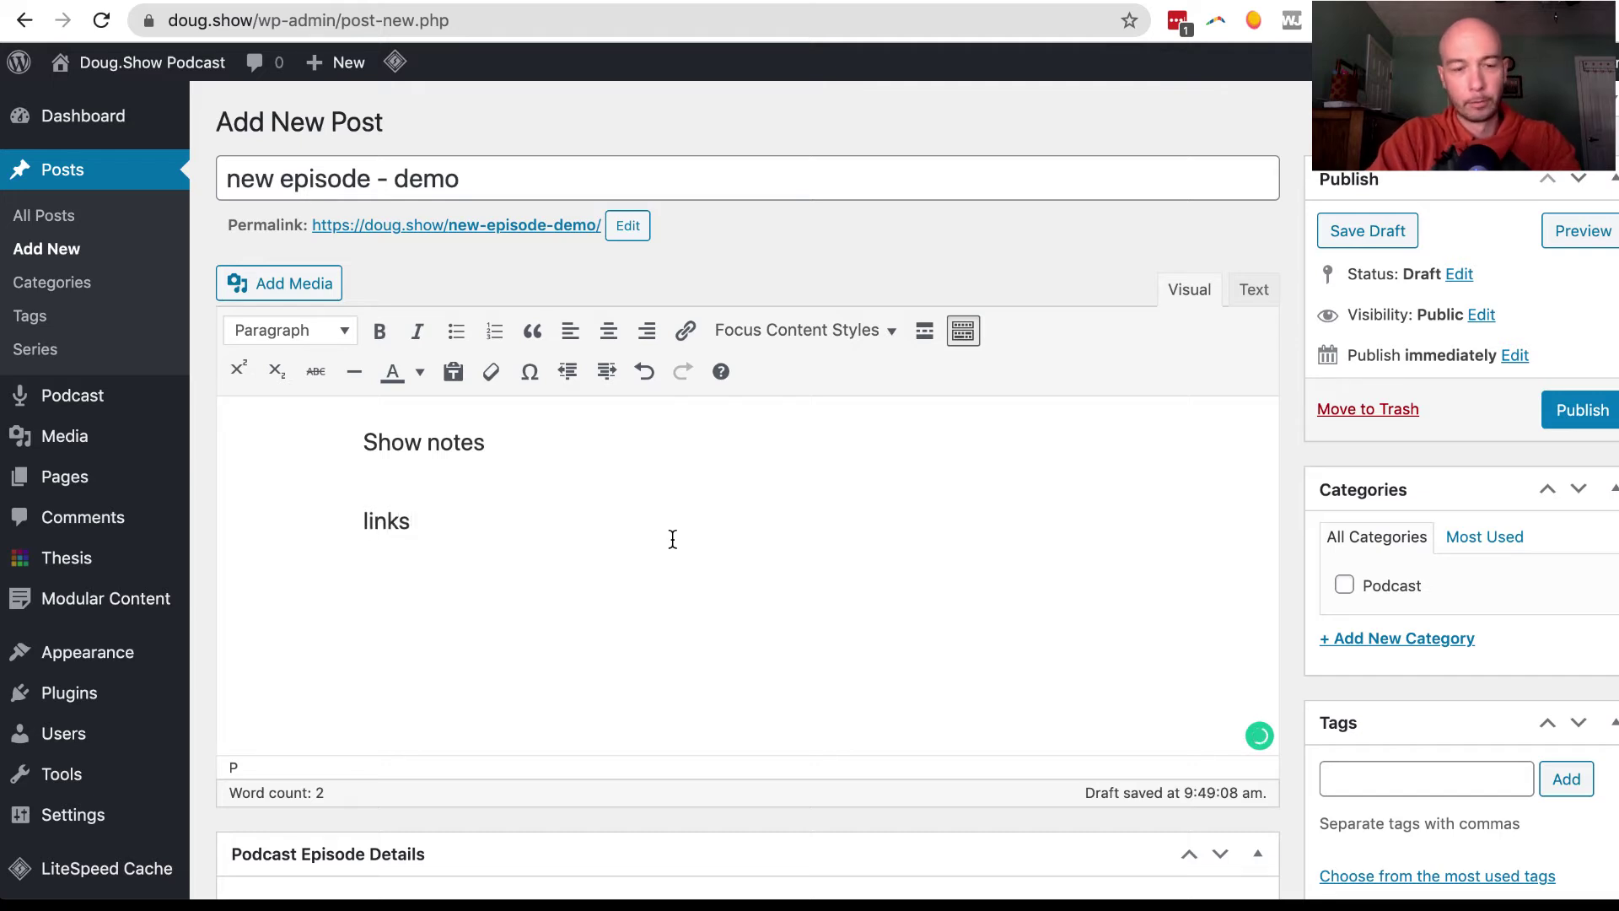
pyautogui.press('Return')
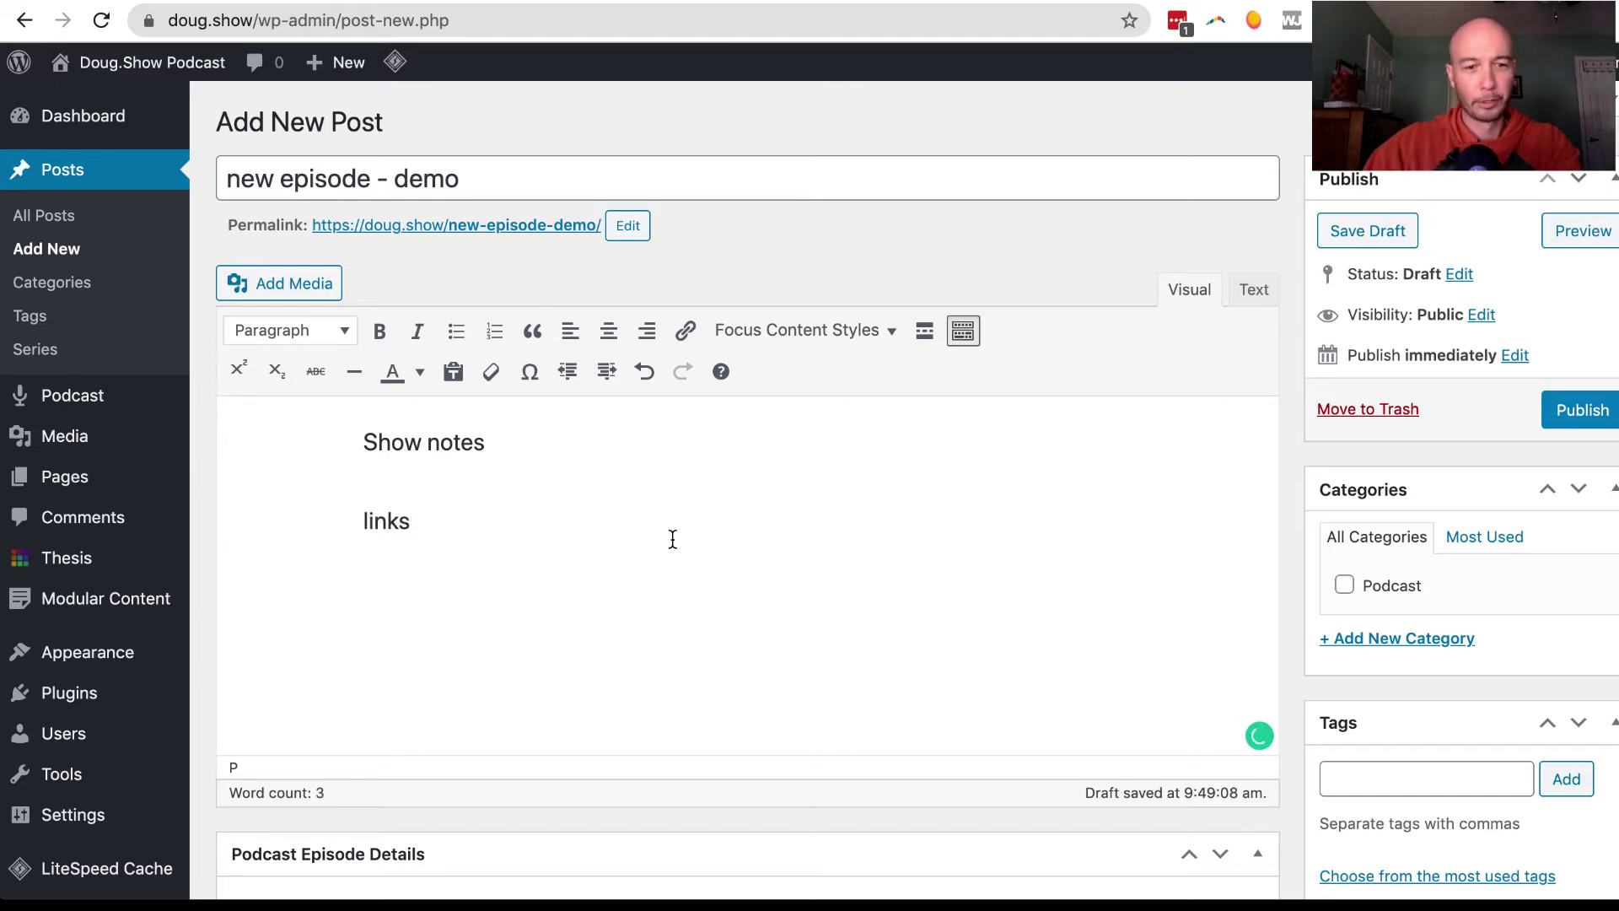
# Upload Whale Sounds.mp3 from the iMovie Sound Effects folder as the episode's podcast file.
pyautogui.scroll(-2, 580, 528)
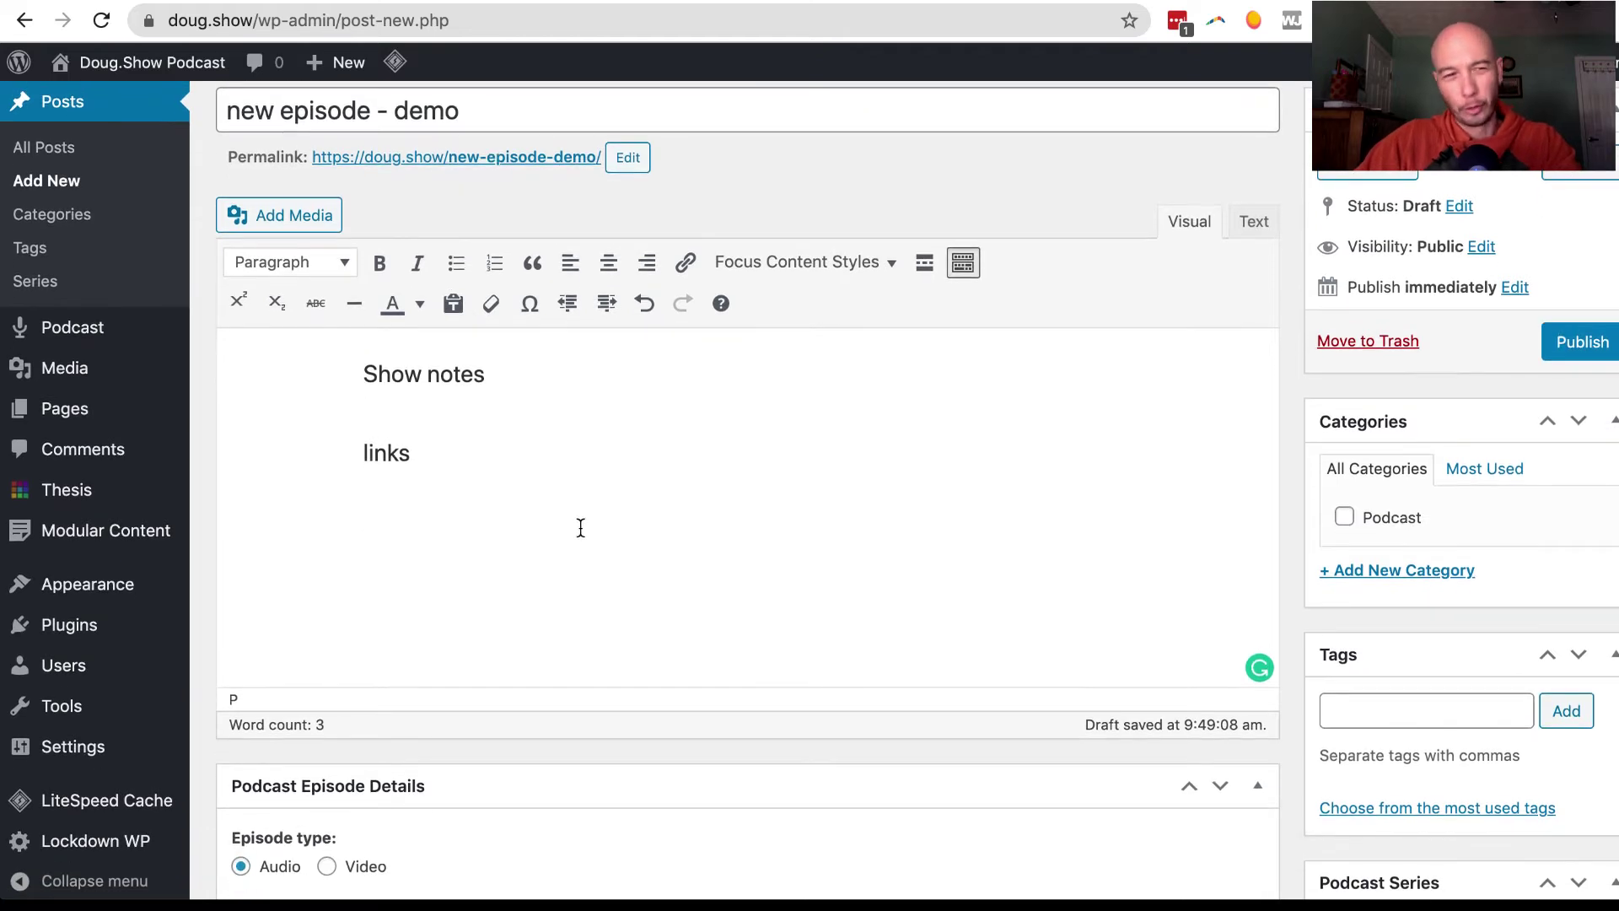
pyautogui.scroll(-3, 586, 527)
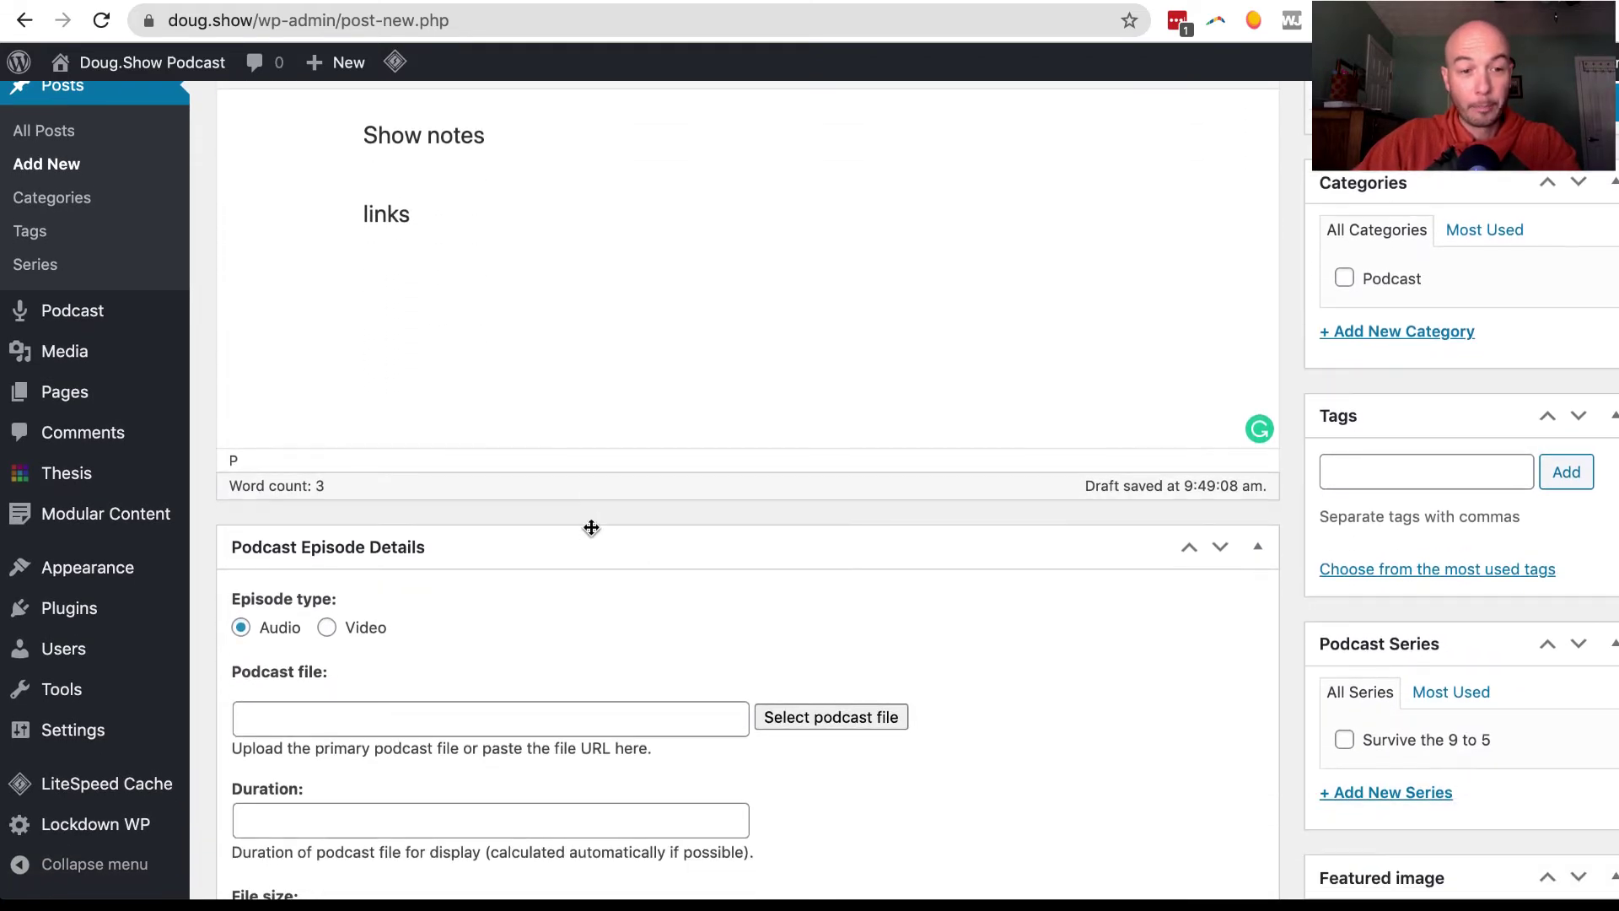
pyautogui.scroll(-2, 591, 528)
pyautogui.scroll(-2, 590, 447)
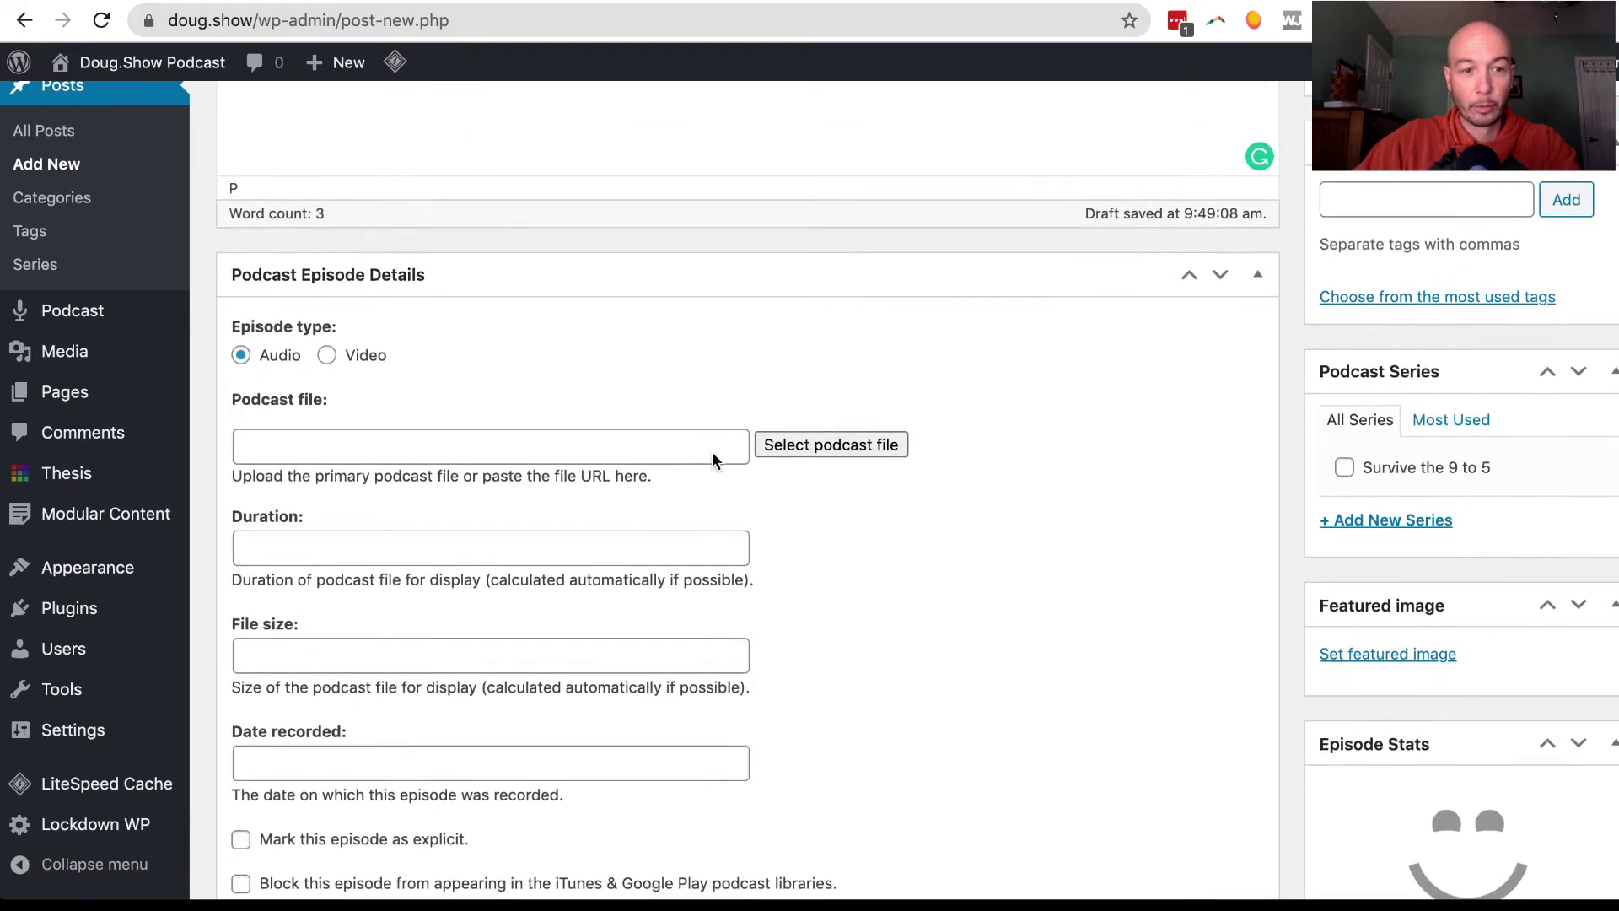
pyautogui.scroll(-1, 712, 452)
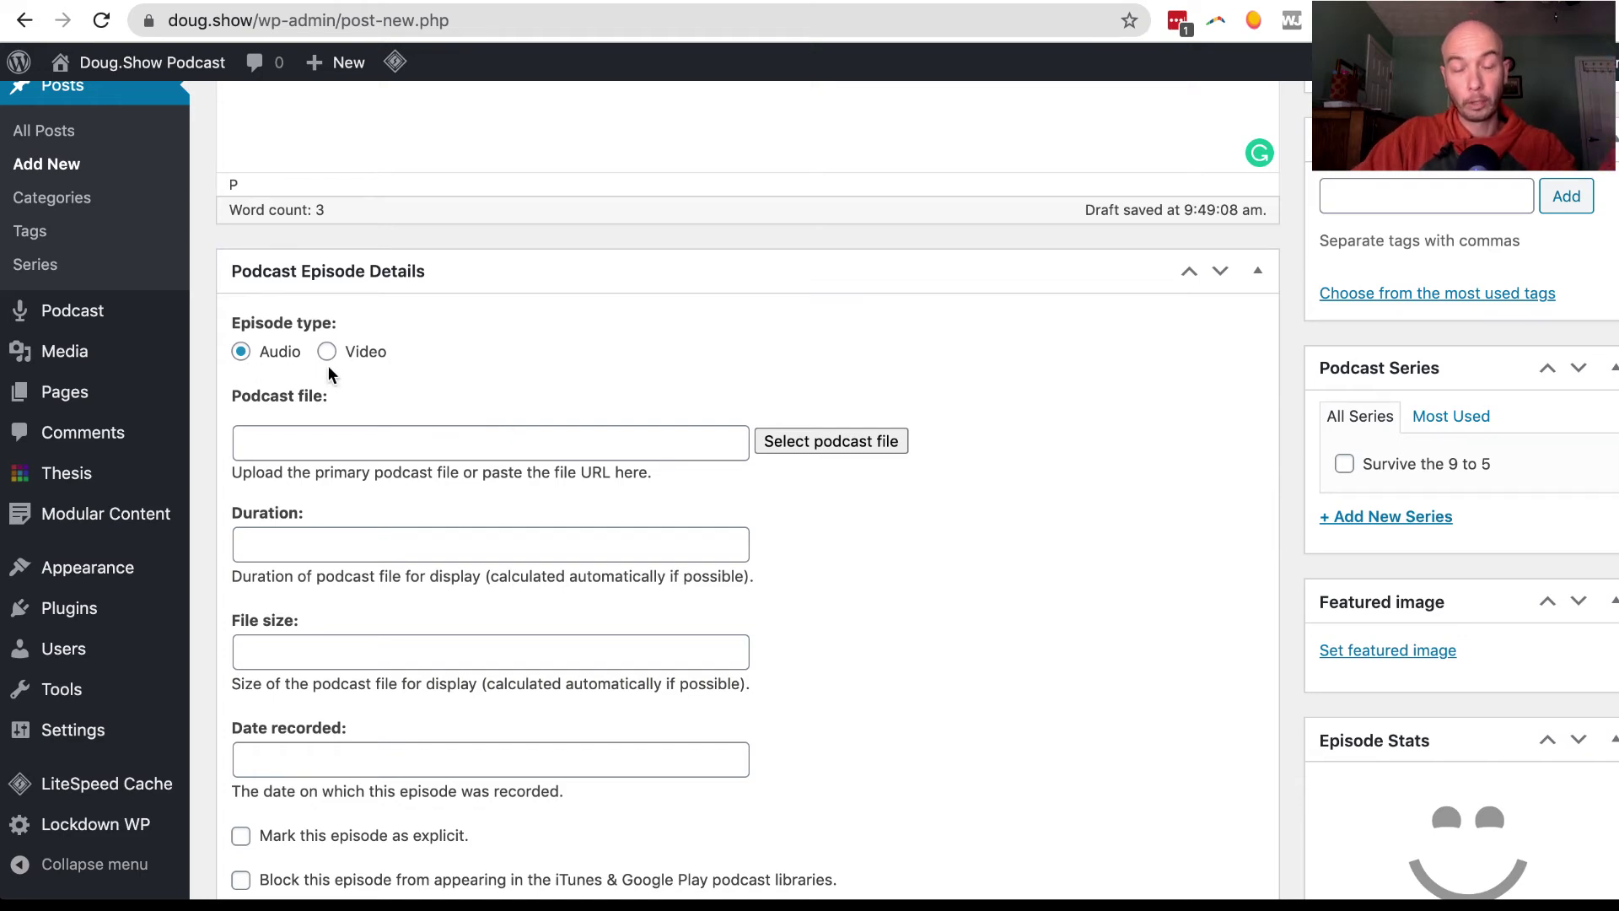
pyautogui.scroll(-1, 697, 340)
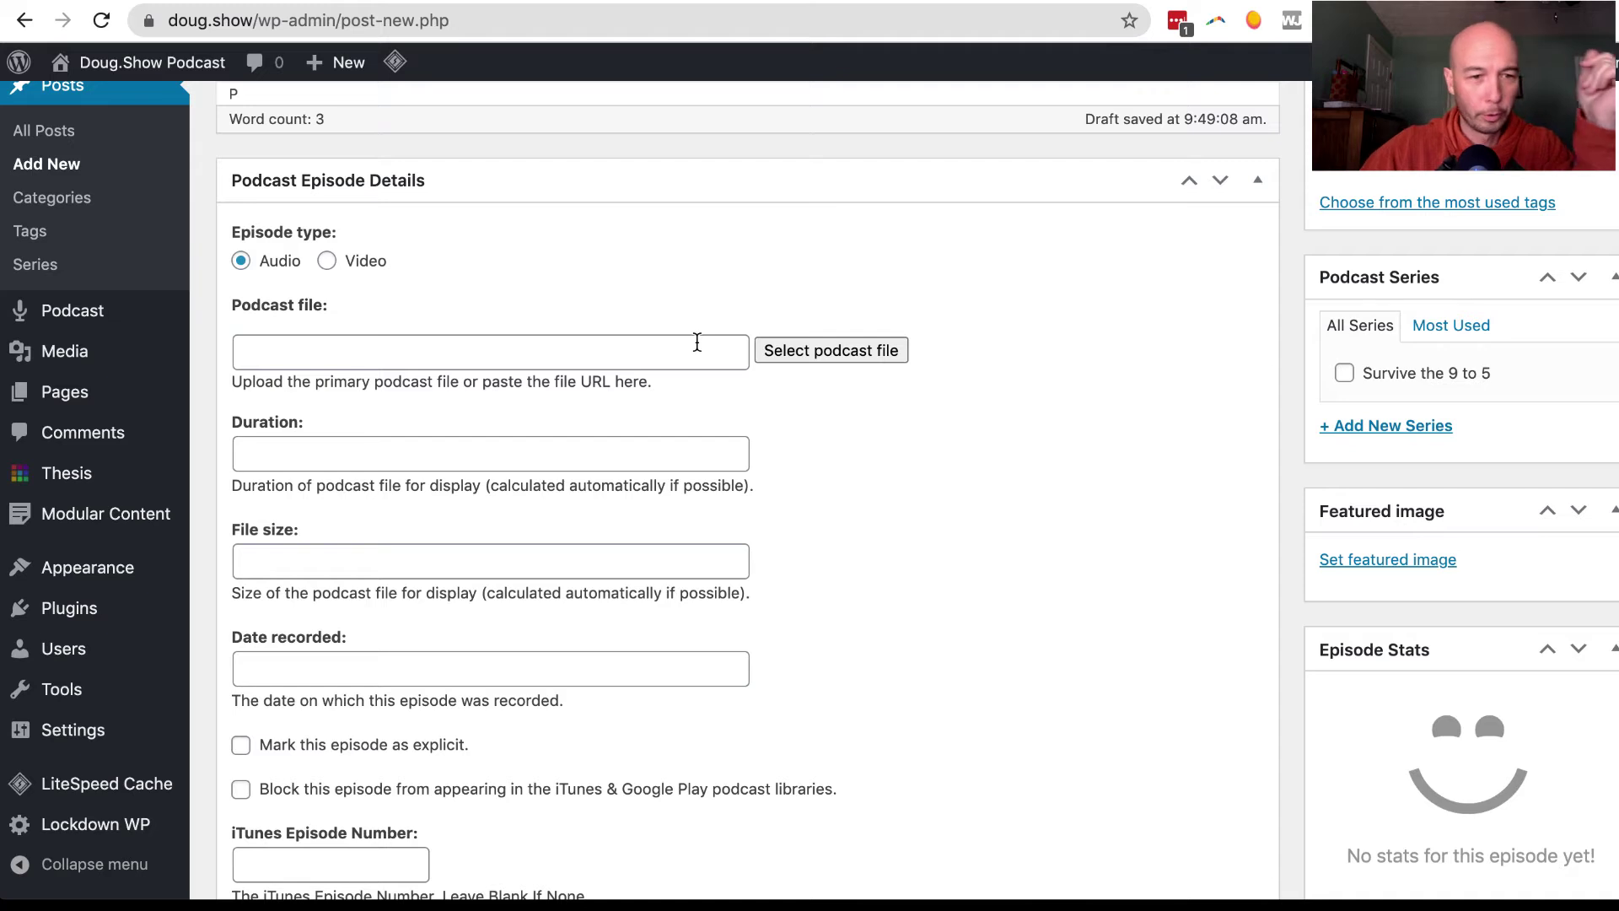
pyautogui.click(868, 351)
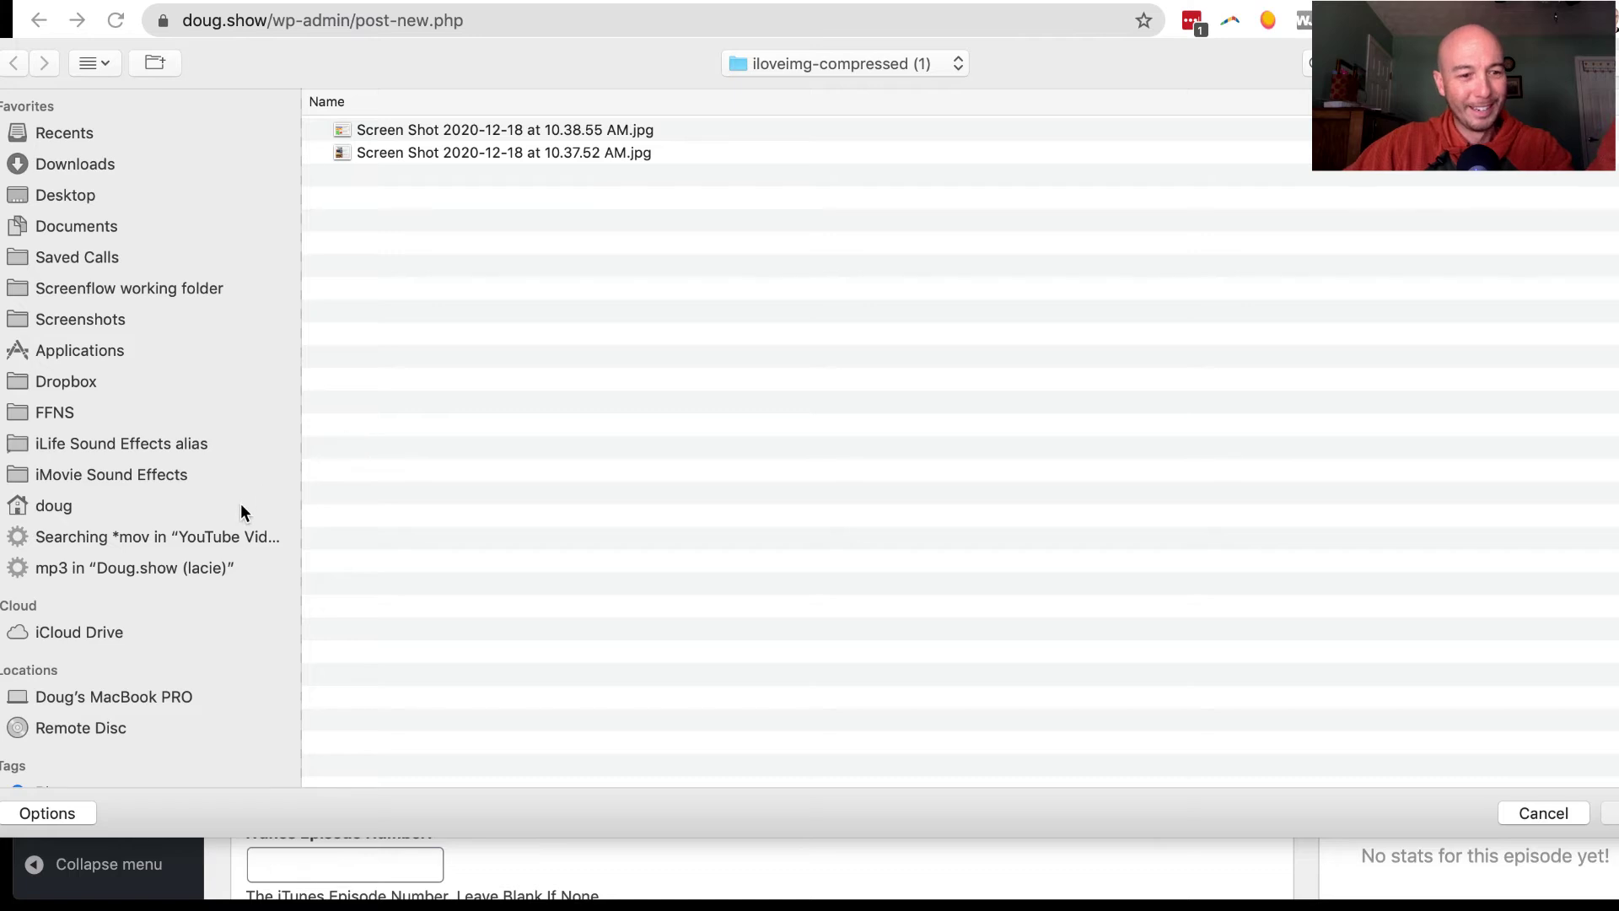
pyautogui.click(113, 446)
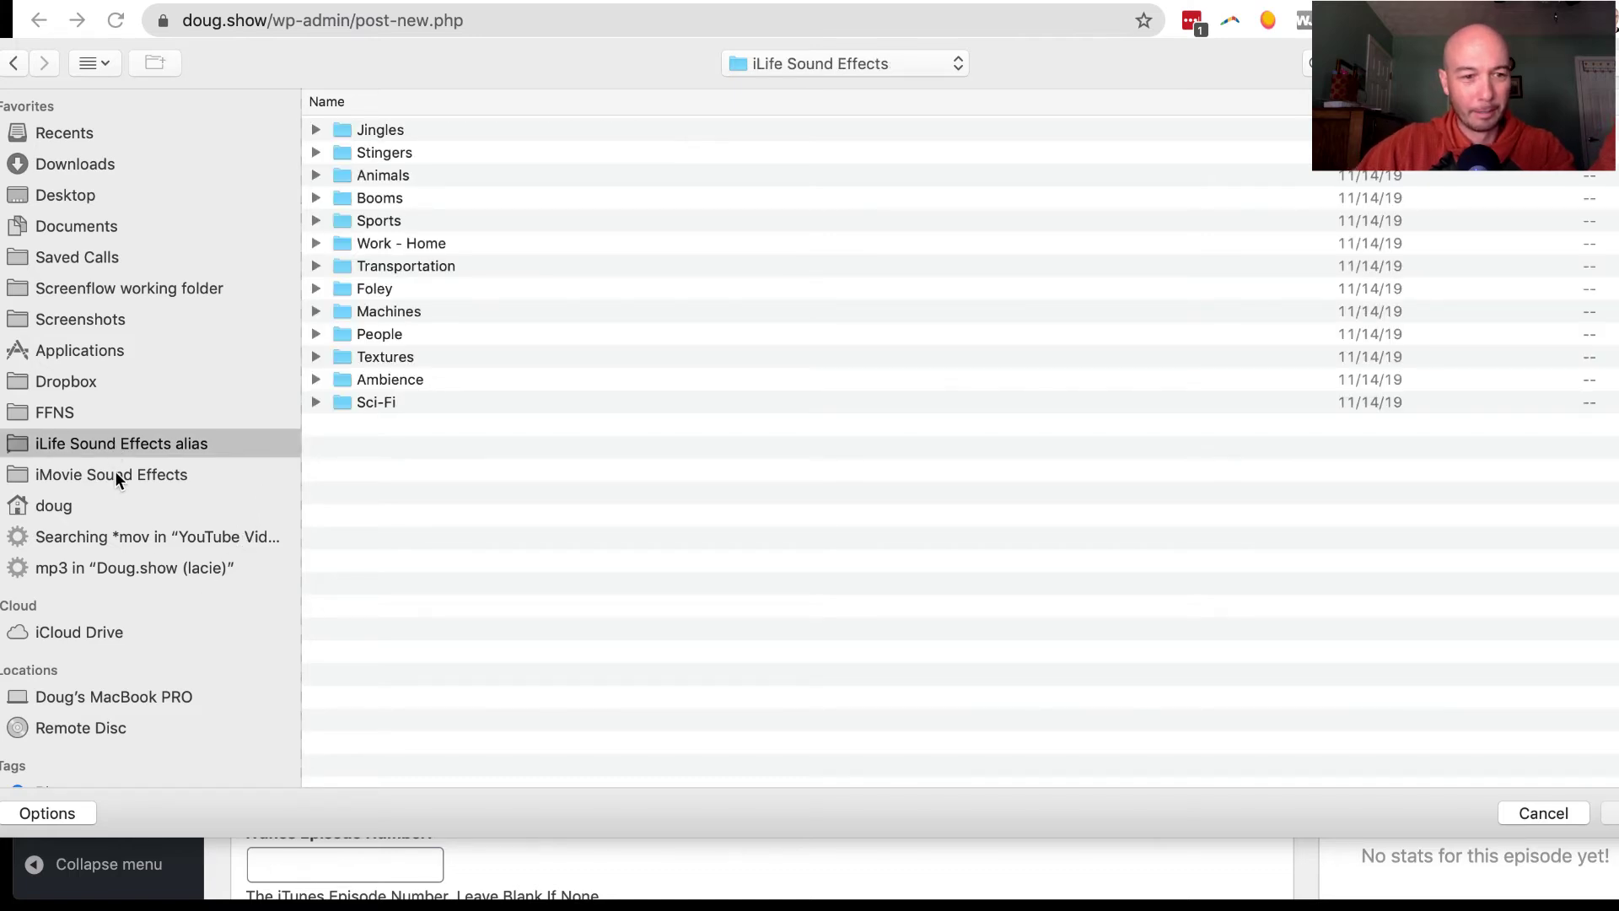
pyautogui.click(116, 476)
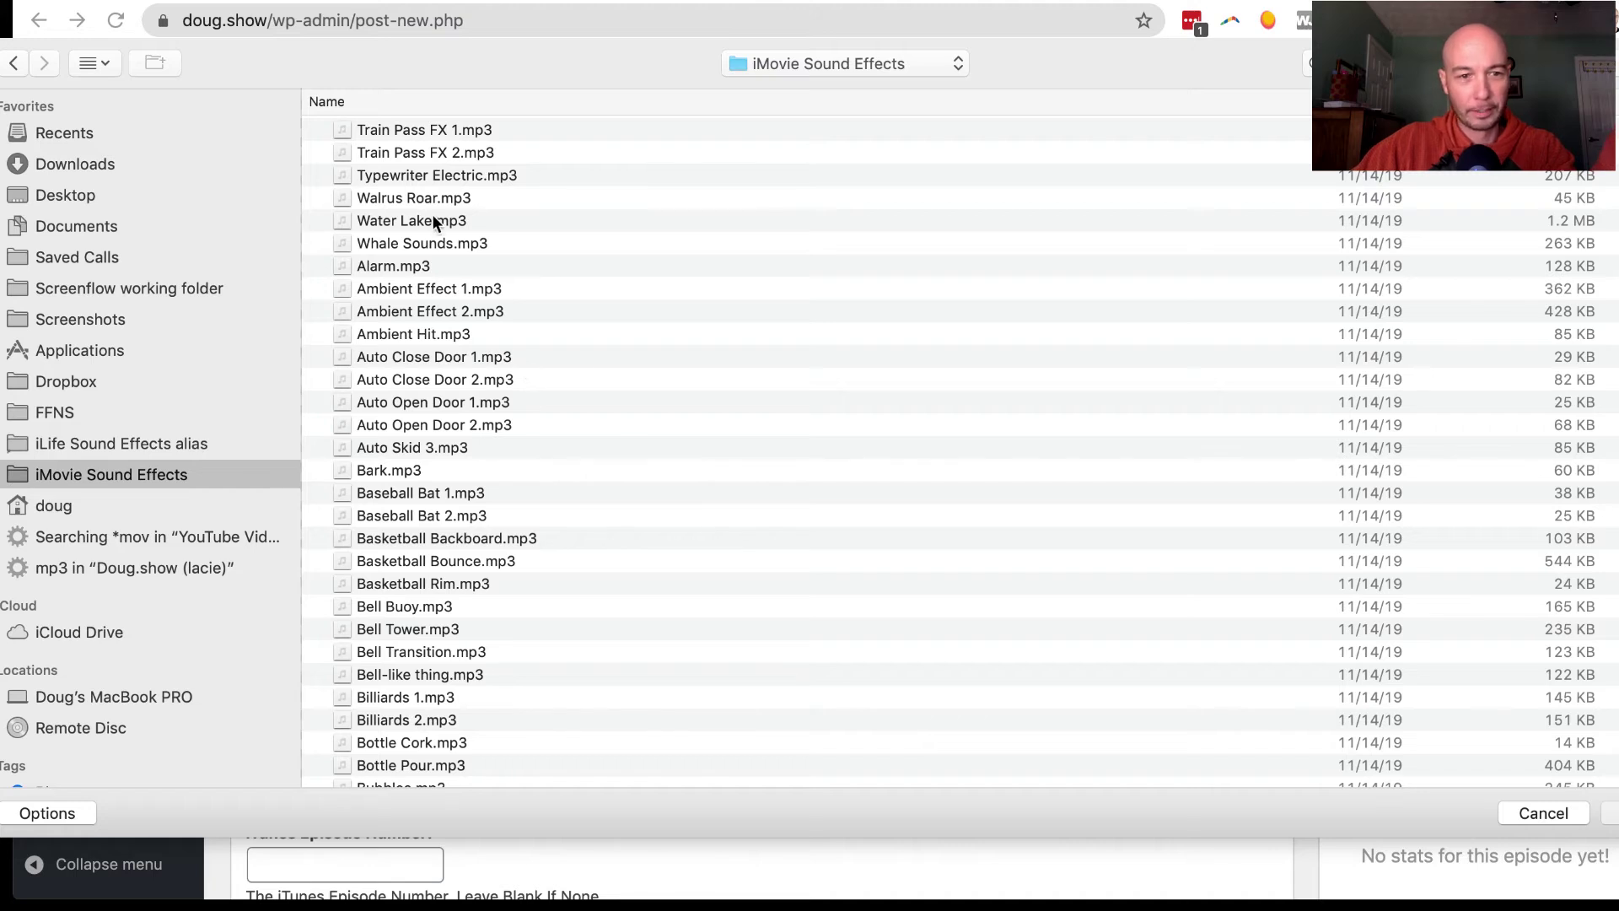
pyautogui.click(389, 246)
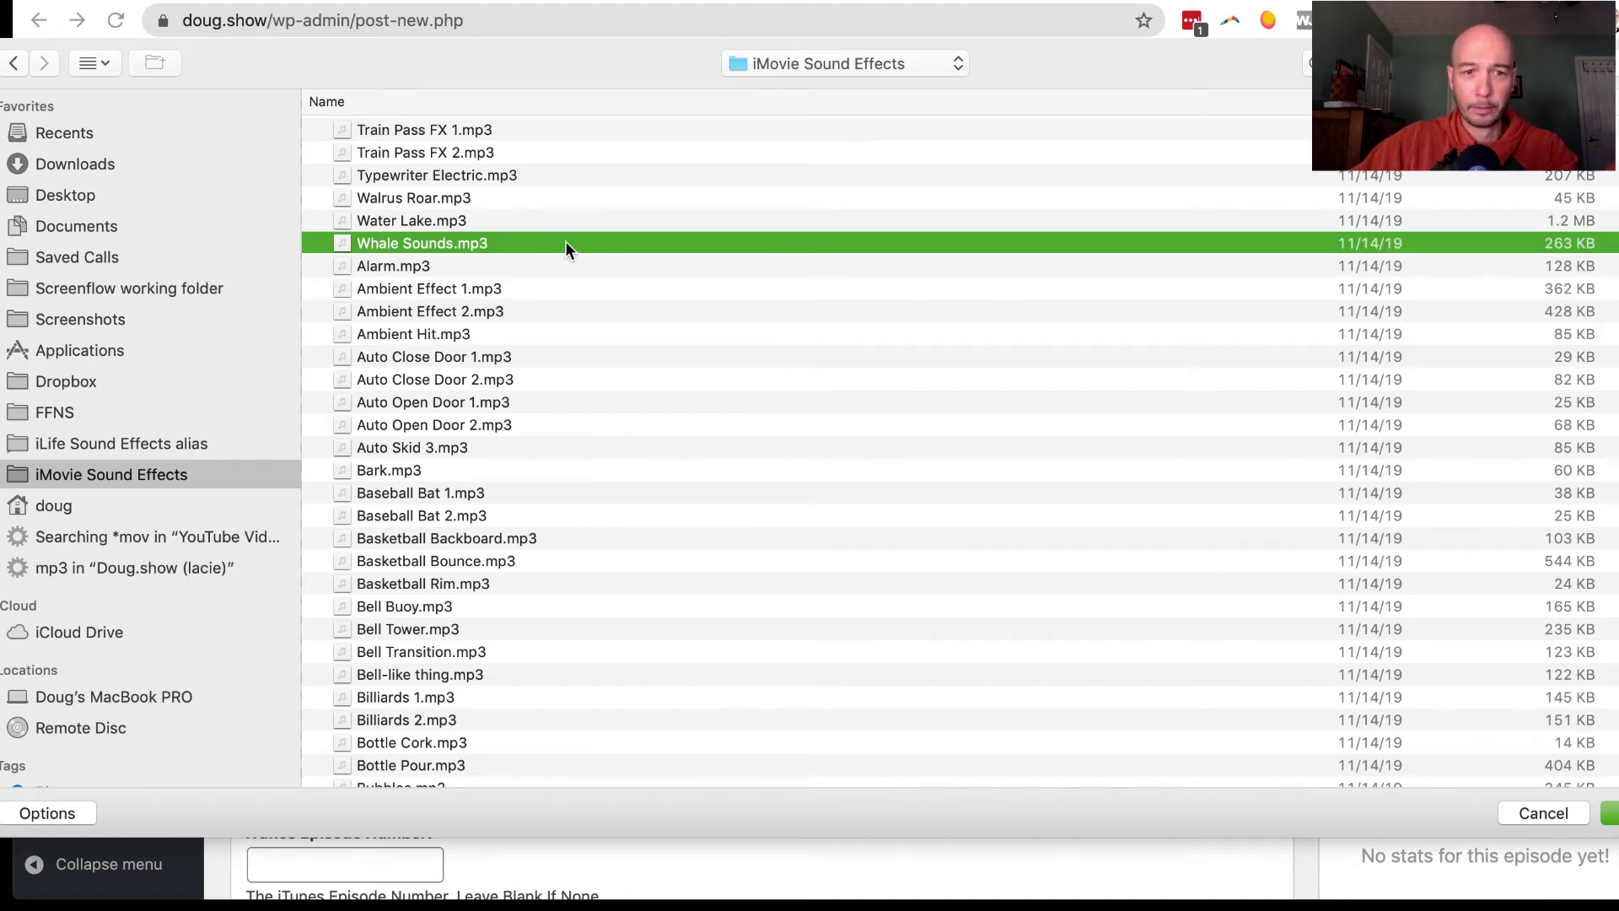
pyautogui.click(1608, 812)
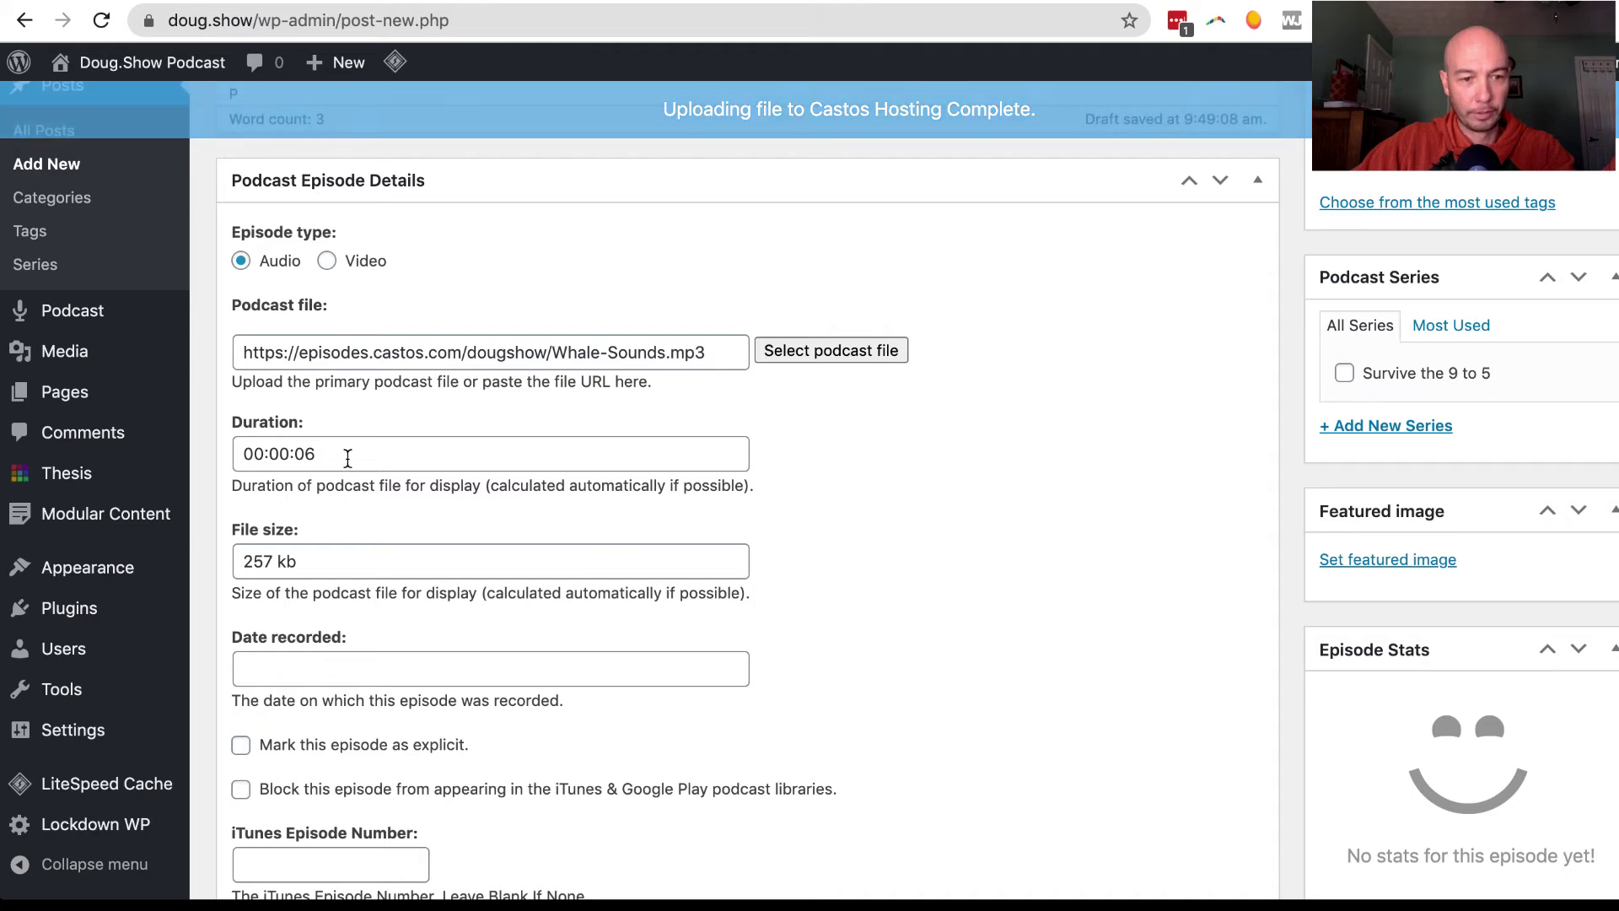
# Preview the draft post and check its show notes, links and embedded episode player.
pyautogui.scroll(-1, 501, 562)
pyautogui.scroll(10, 509, 563)
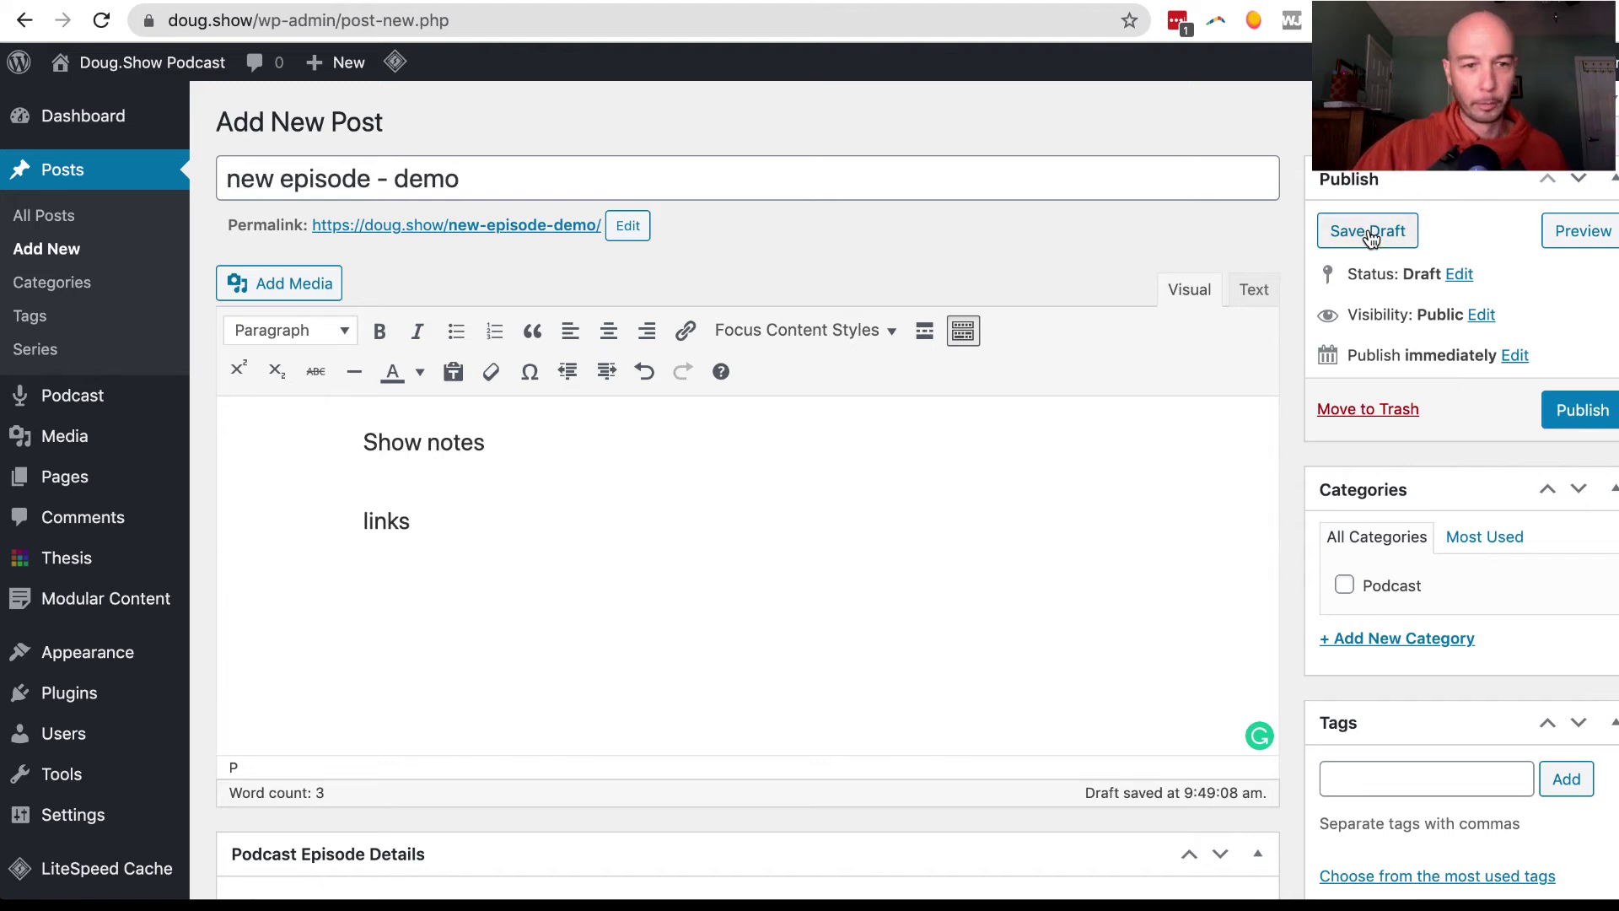
pyautogui.click(1562, 236)
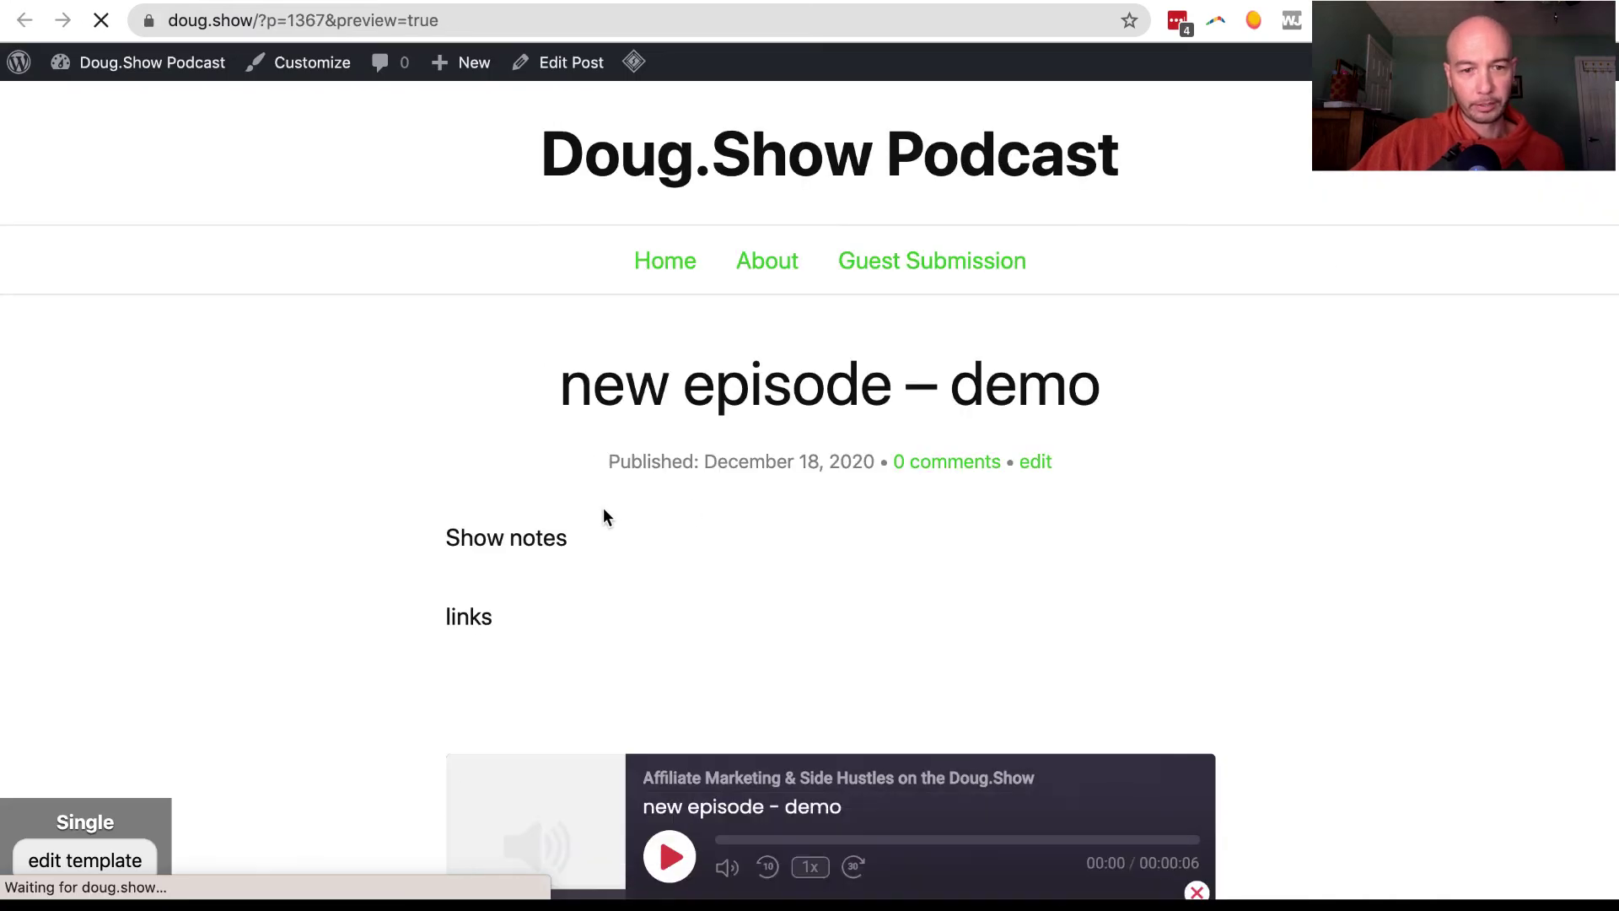
pyautogui.scroll(-3, 943, 516)
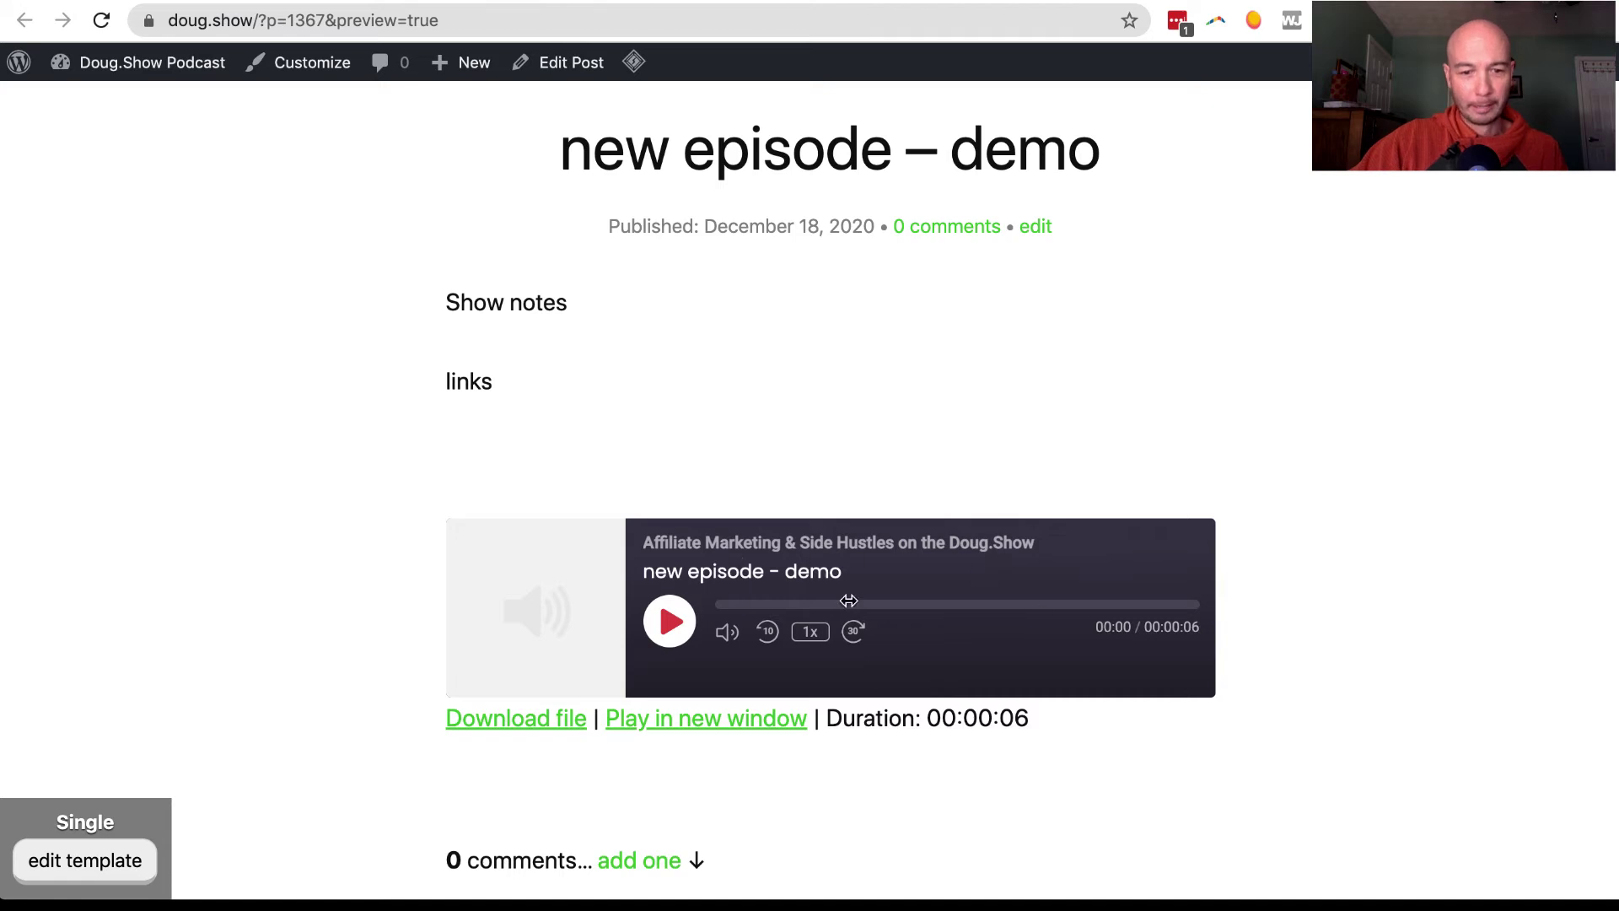
pyautogui.moveTo(456, 323); pyautogui.dragTo(602, 309)
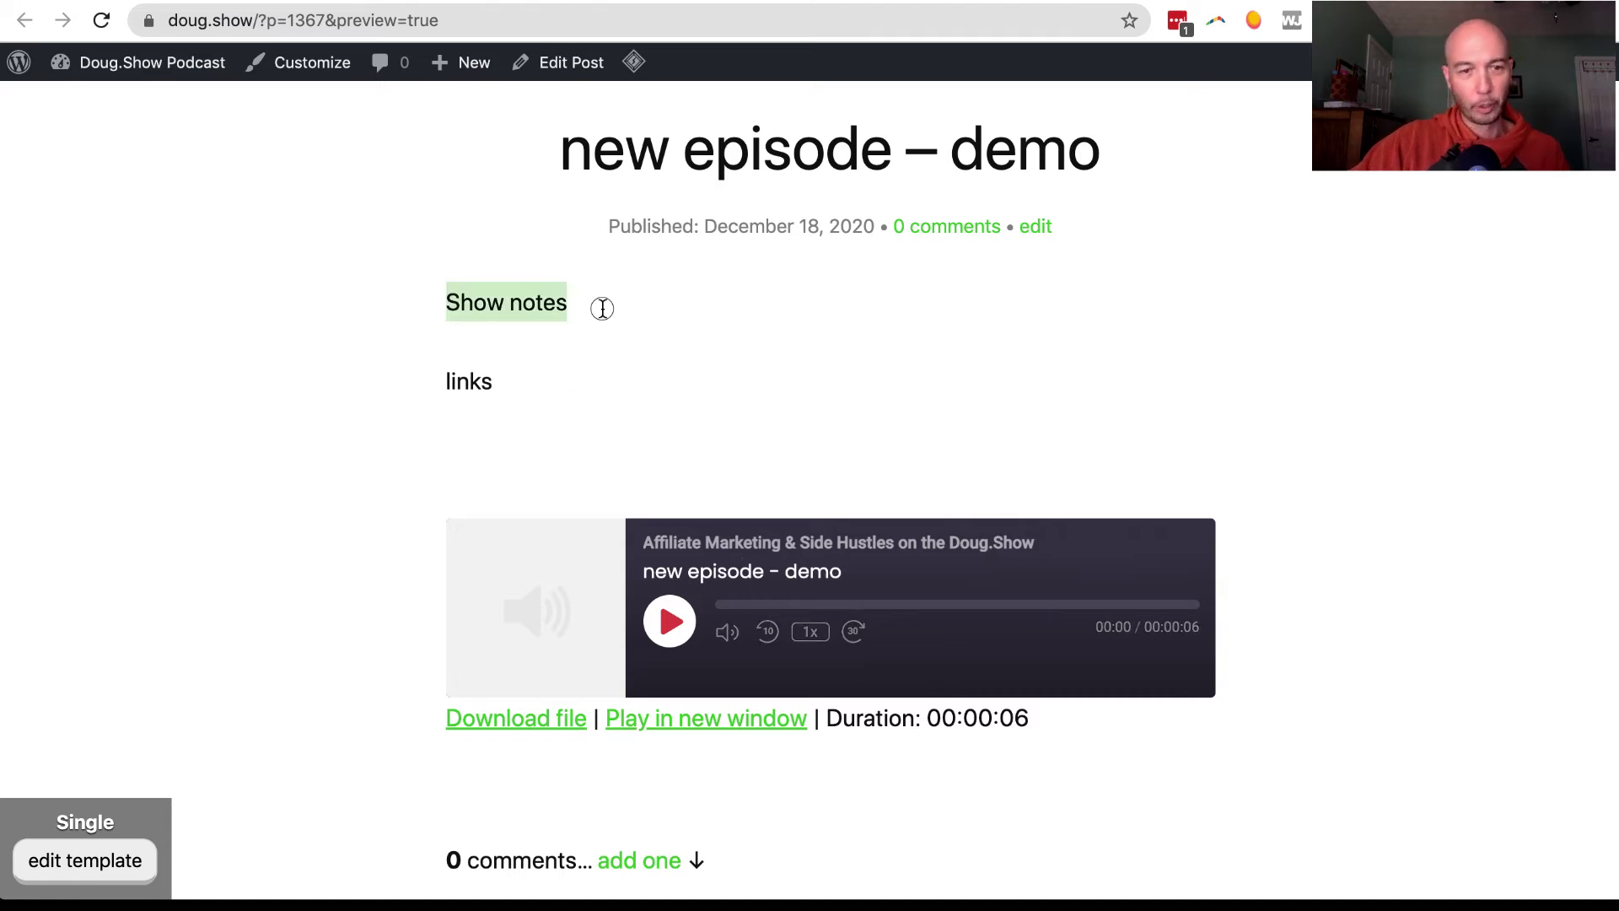
pyautogui.doubleClick(486, 384)
pyautogui.scroll(-5, 730, 376)
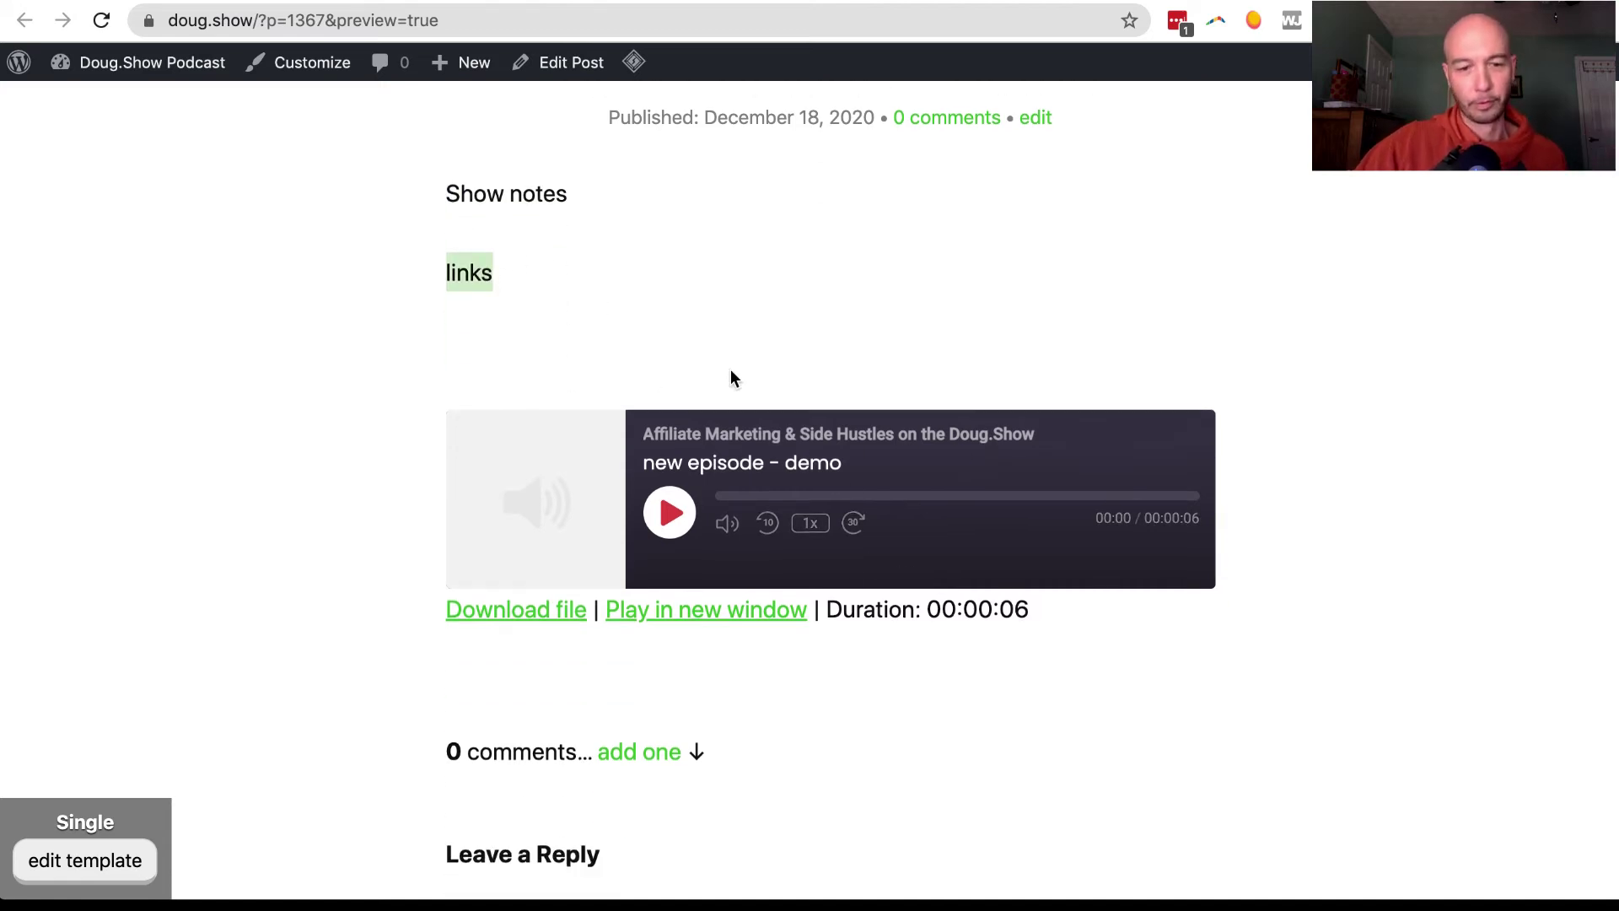
pyautogui.scroll(8, 991, 527)
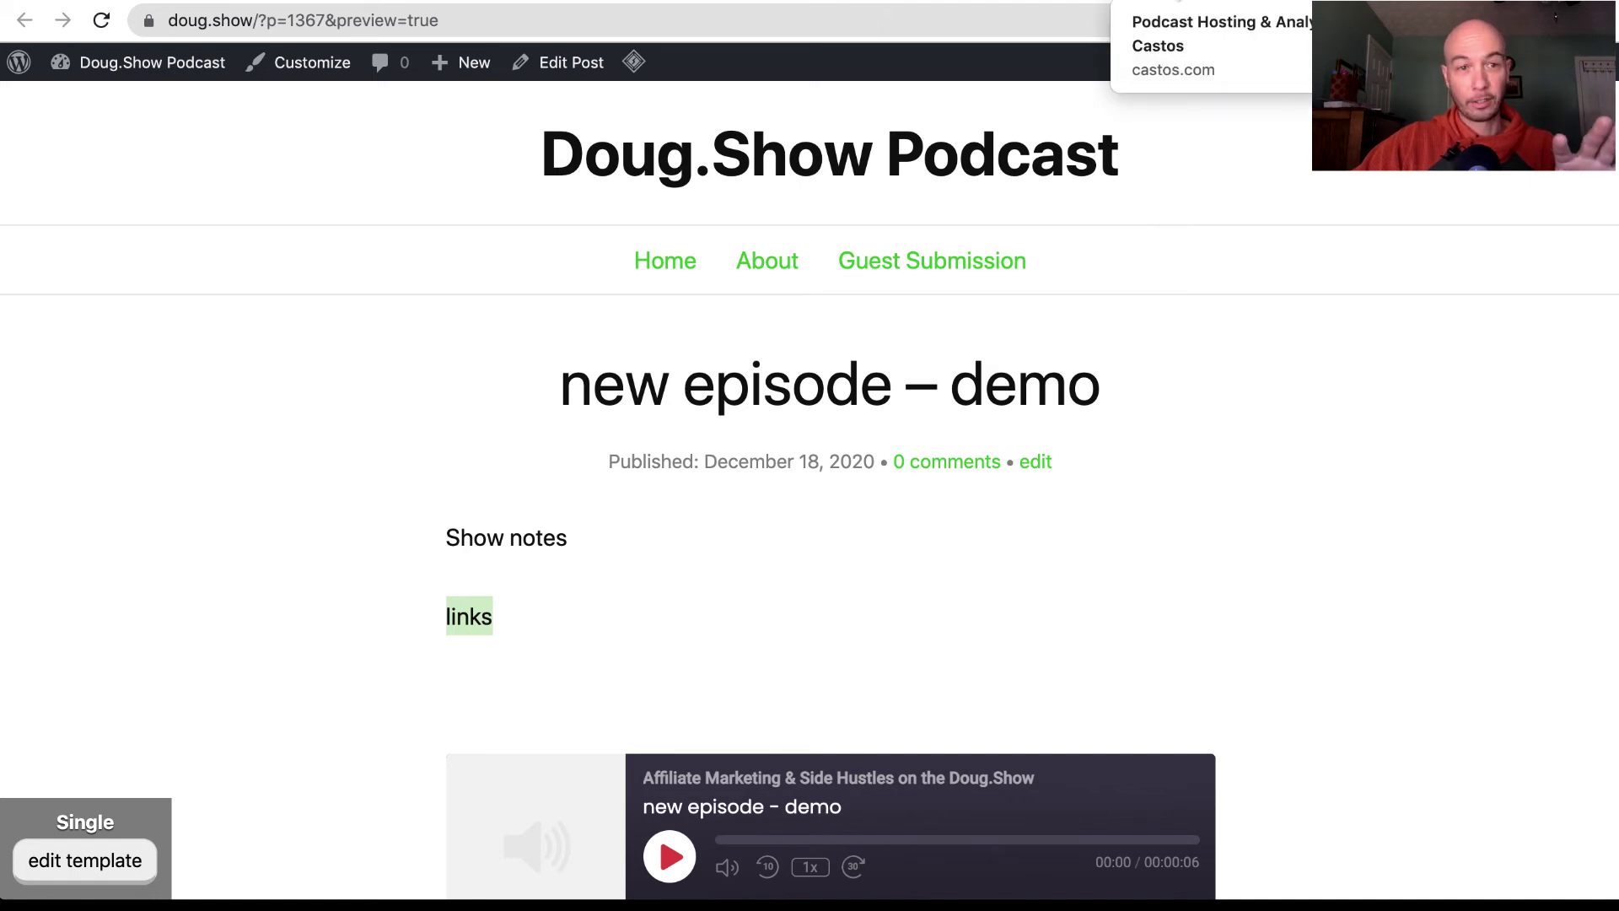
# Switch to the Castos account and examine its podcast analytics, including the listening methods, and the account menu options.
pyautogui.click(1180, 0)
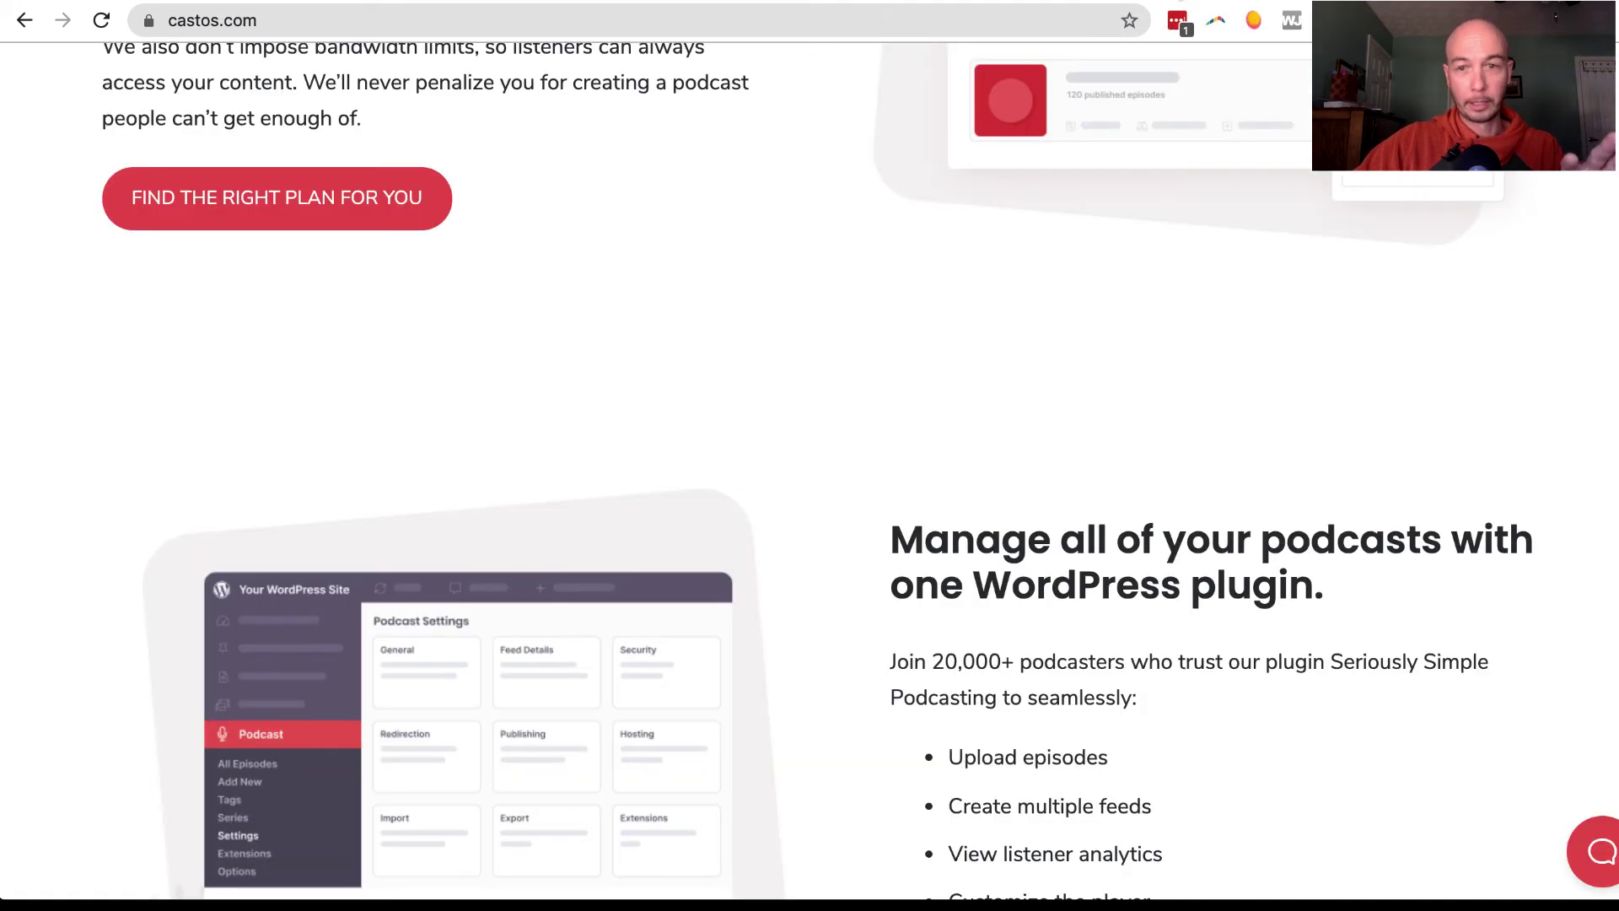
pyautogui.click(1345, 0)
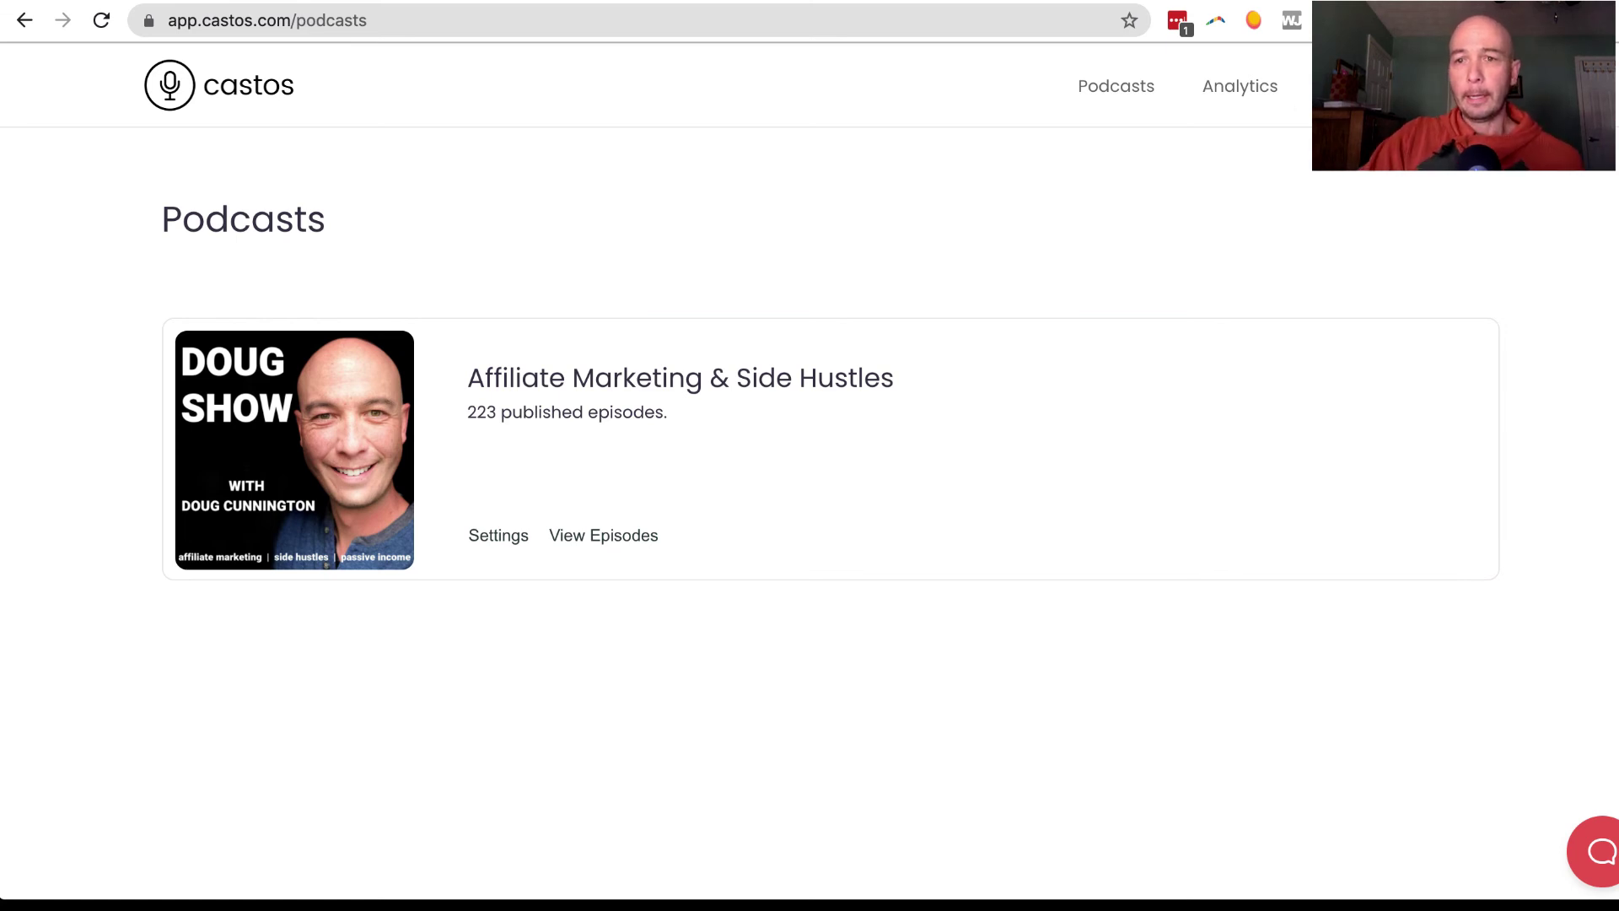
pyautogui.click(1239, 86)
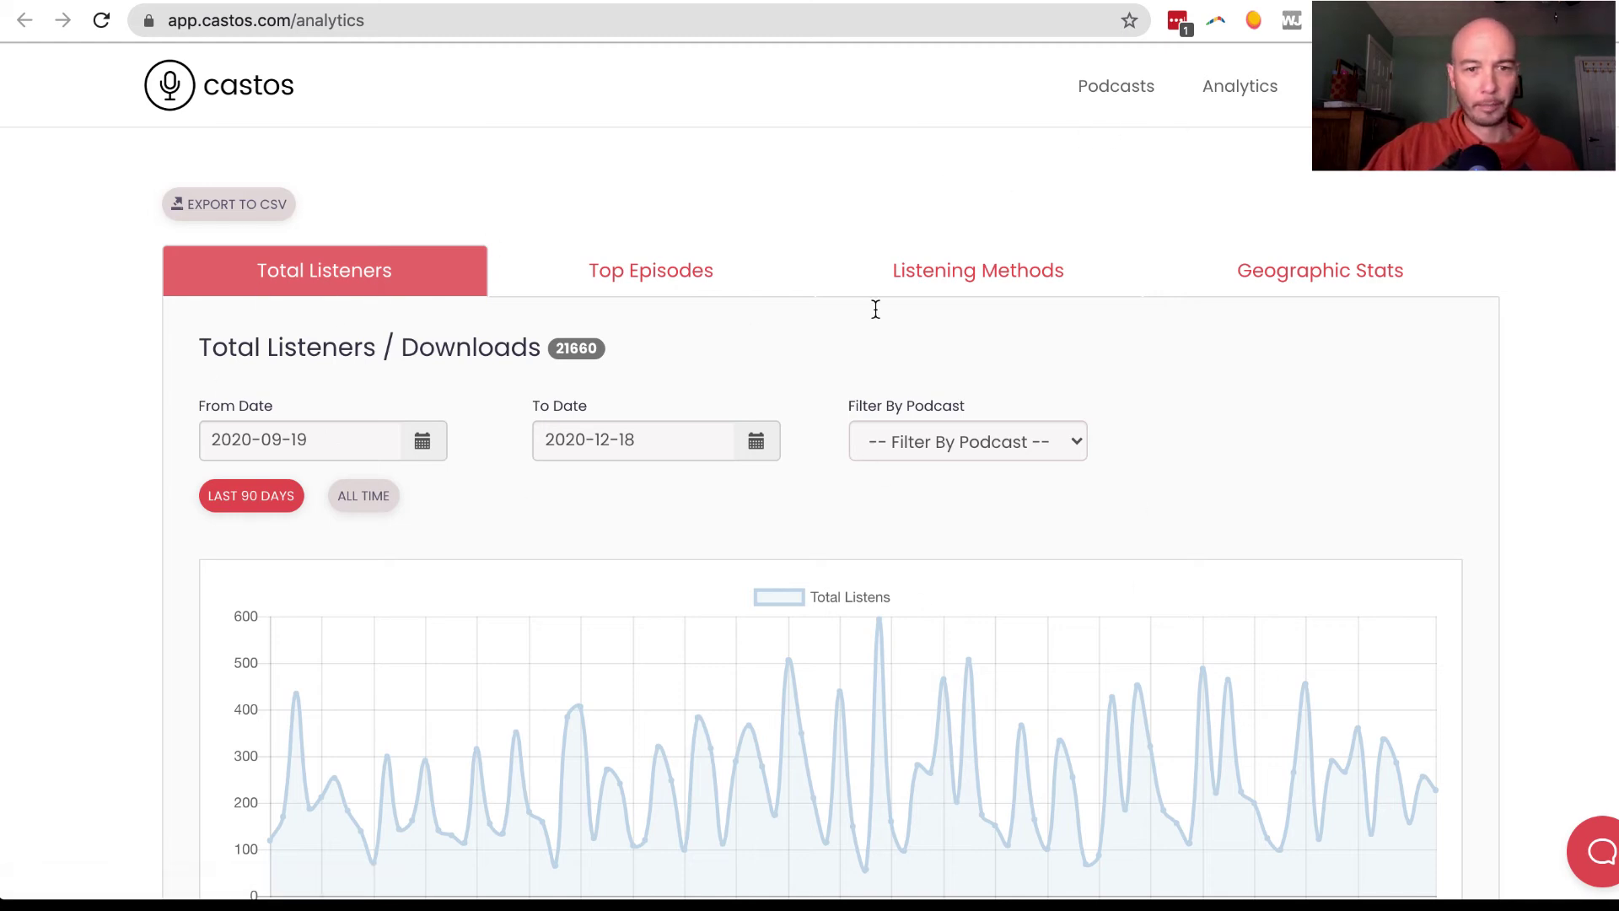
pyautogui.click(1050, 287)
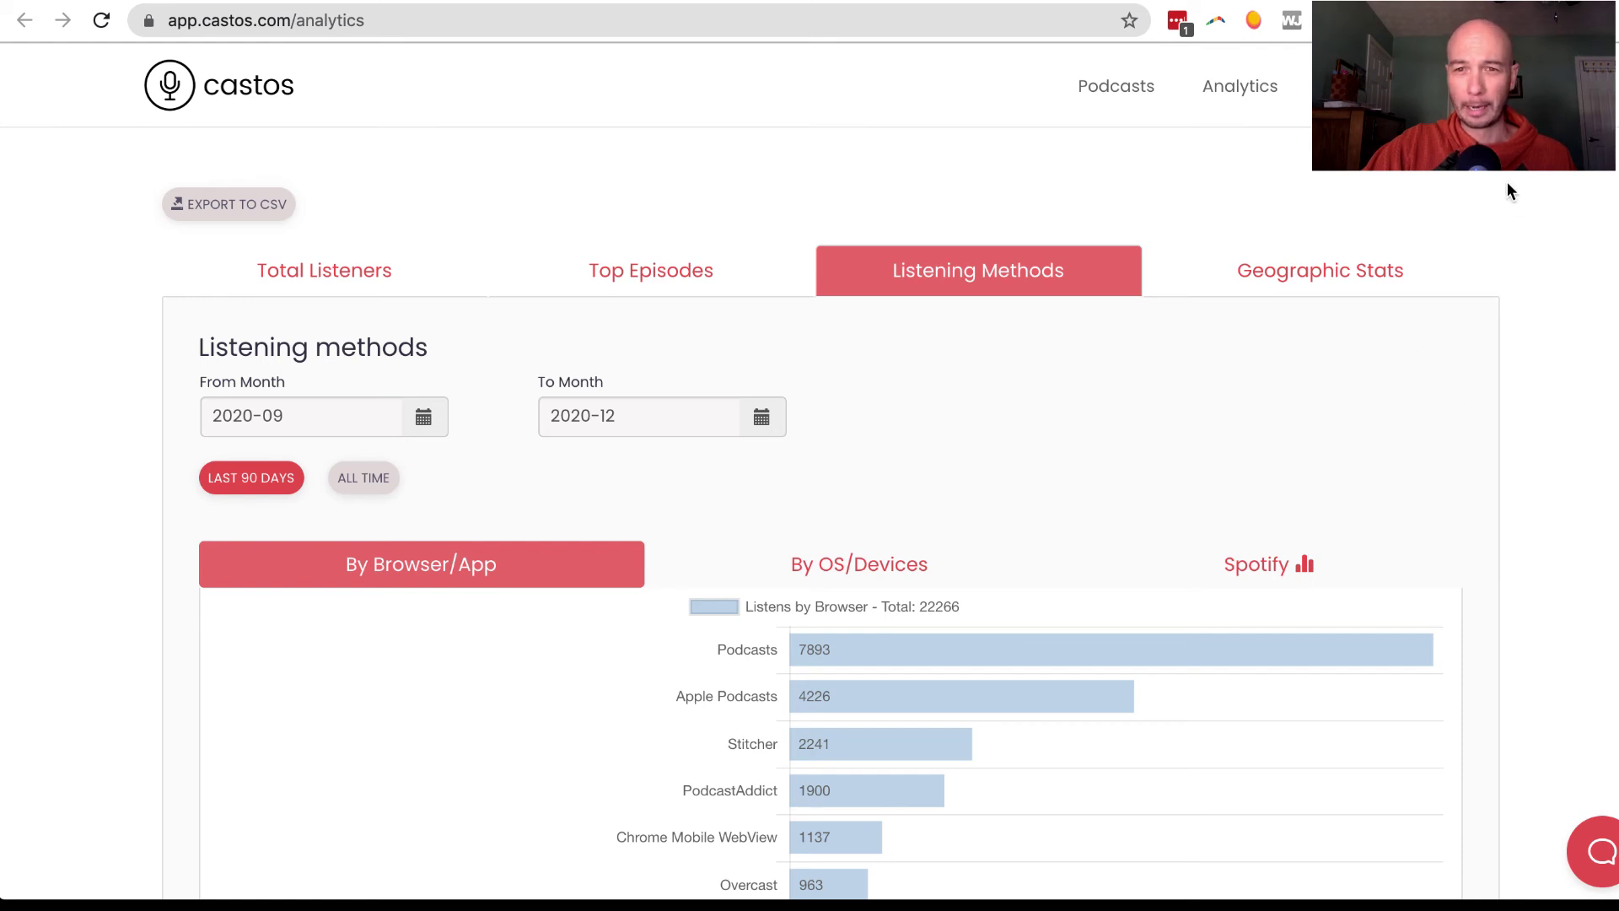
pyautogui.click(1387, 86)
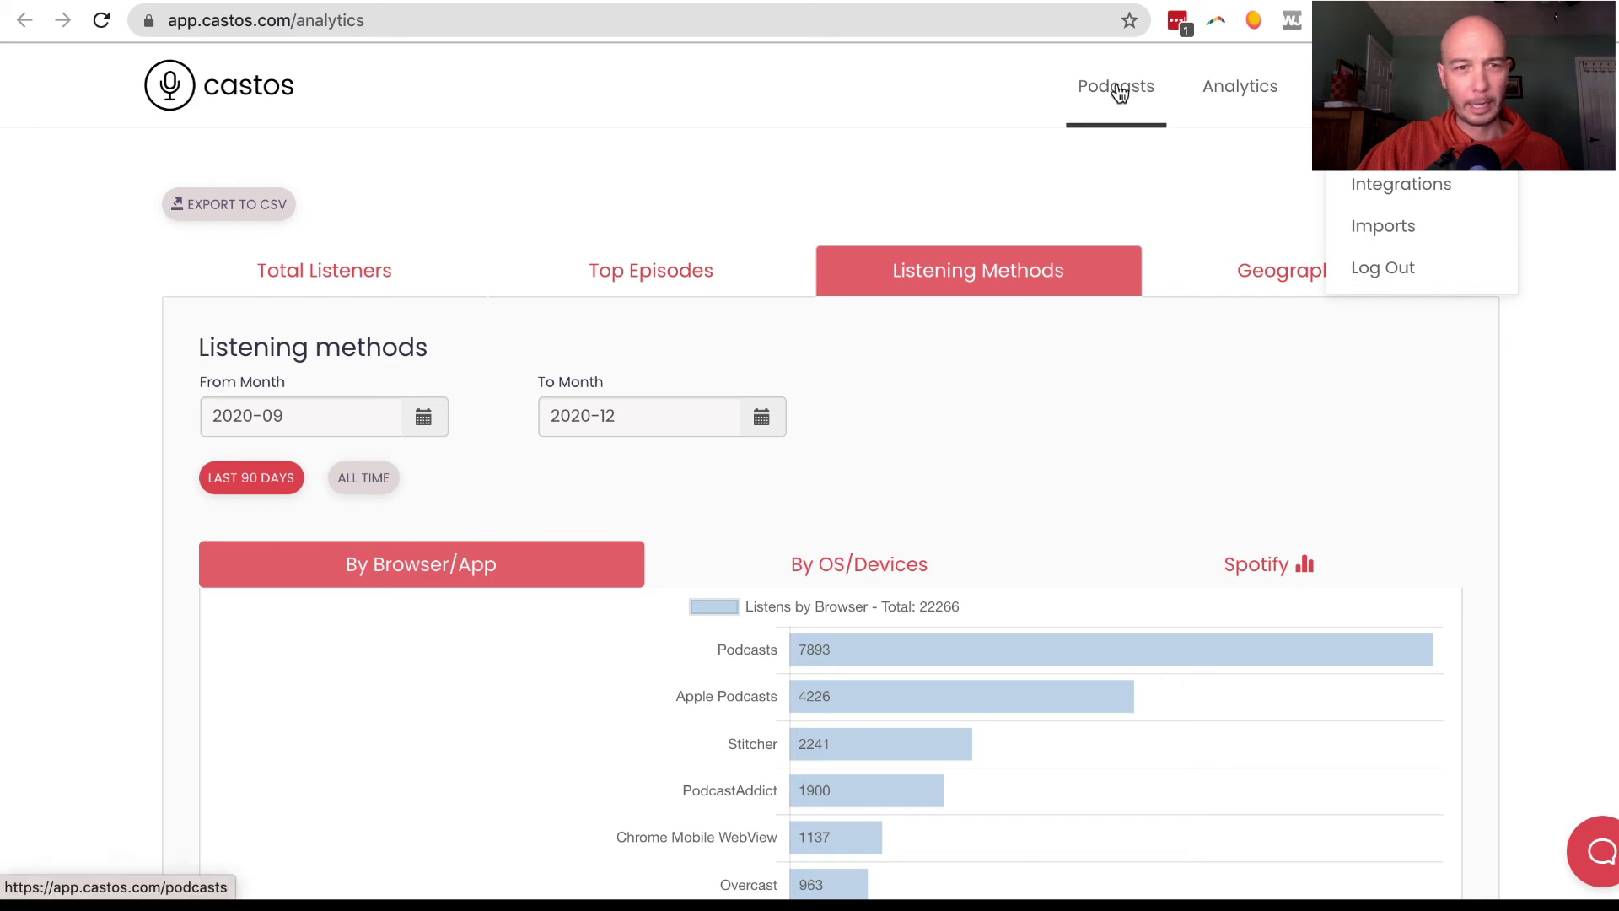
# Return to the "new episode - demo" post editor in WordPress and review its Podcast Episode Details.
pyautogui.click(607, 1)
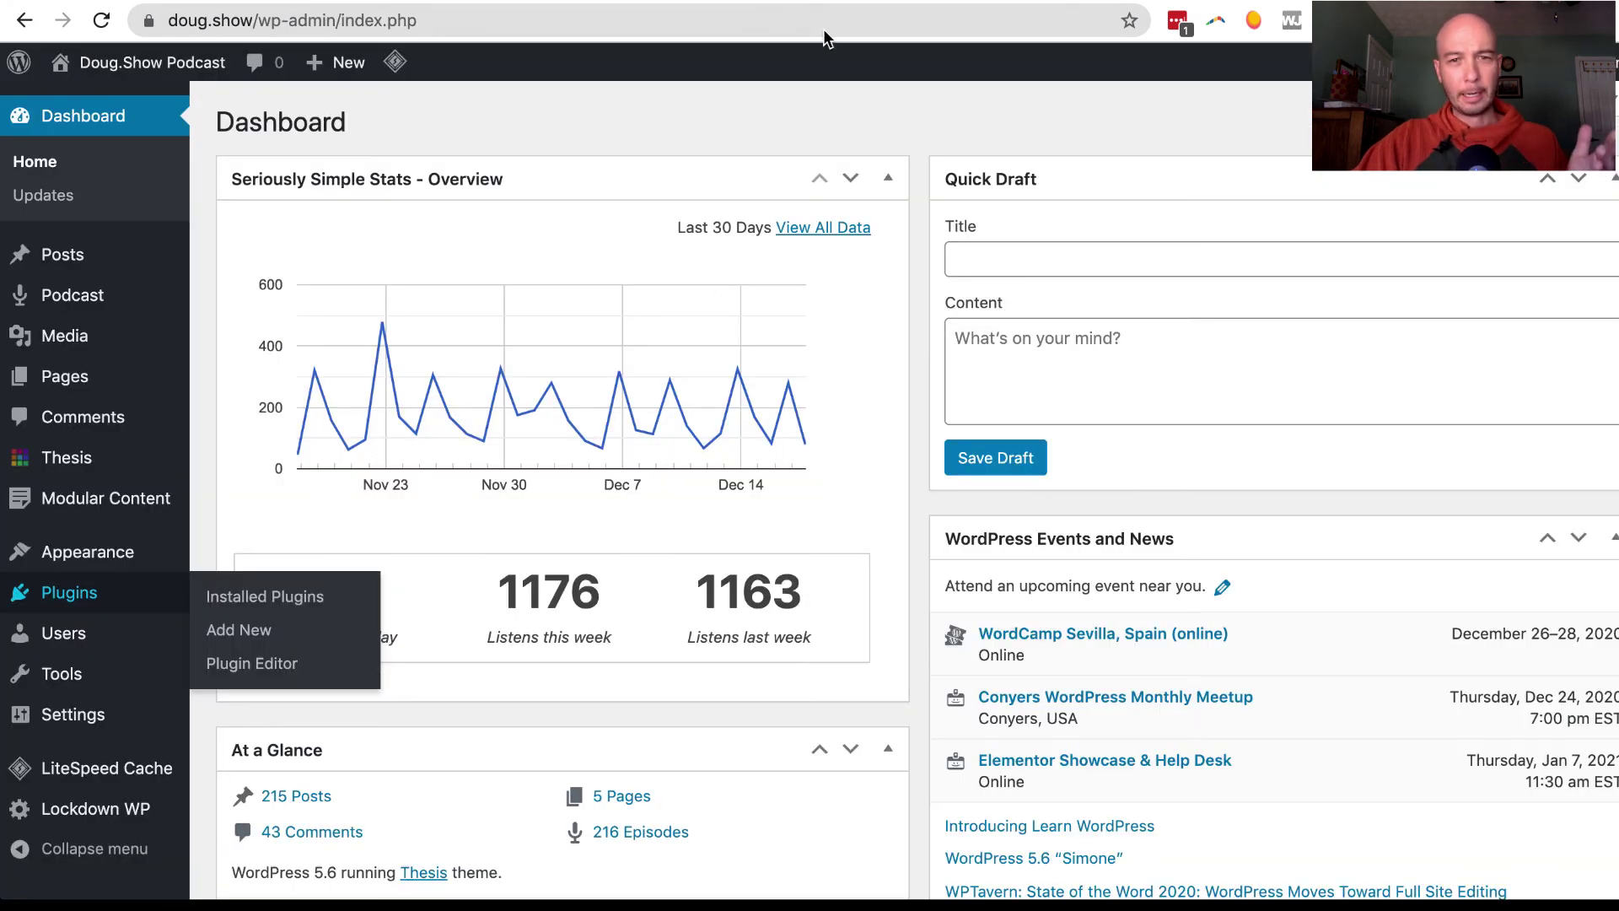
pyautogui.click(826, 2)
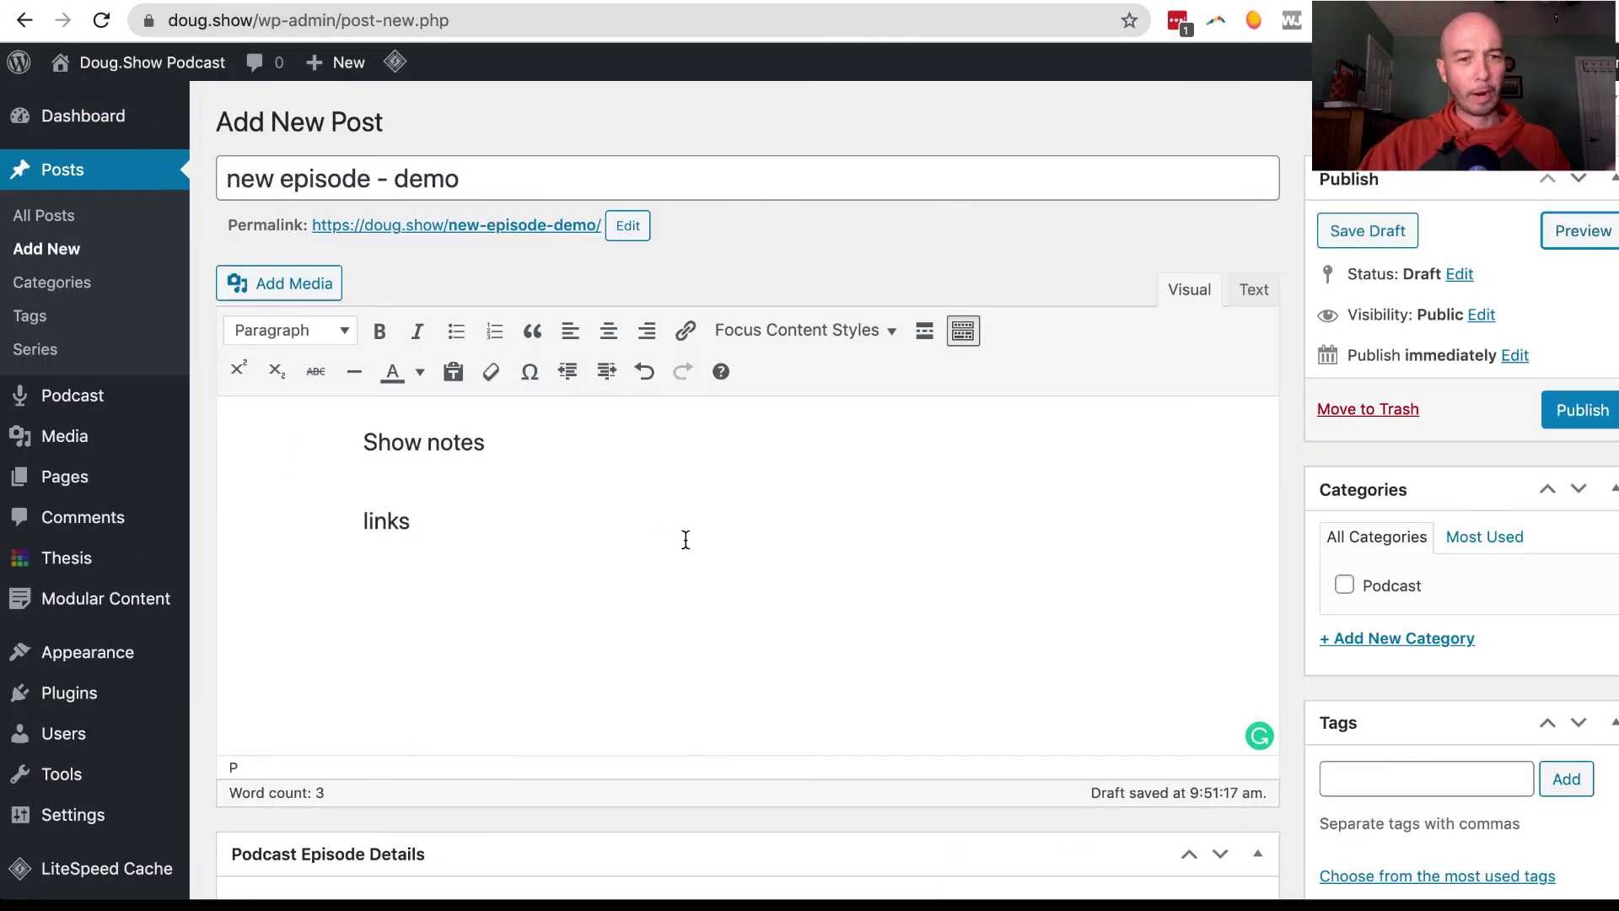
pyautogui.scroll(-5, 683, 540)
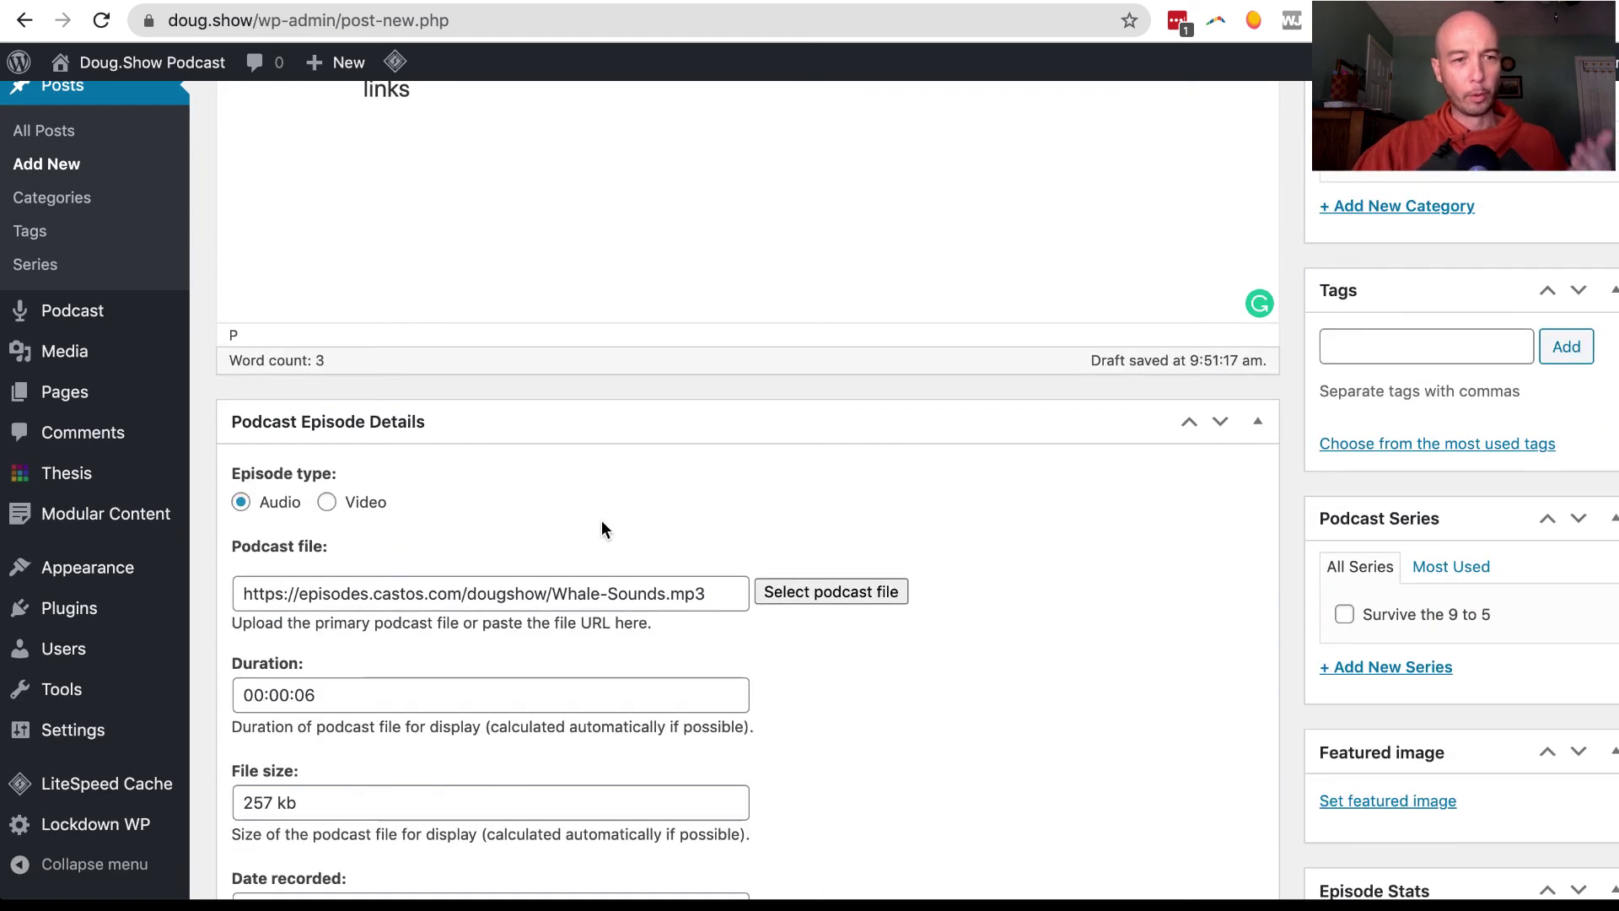